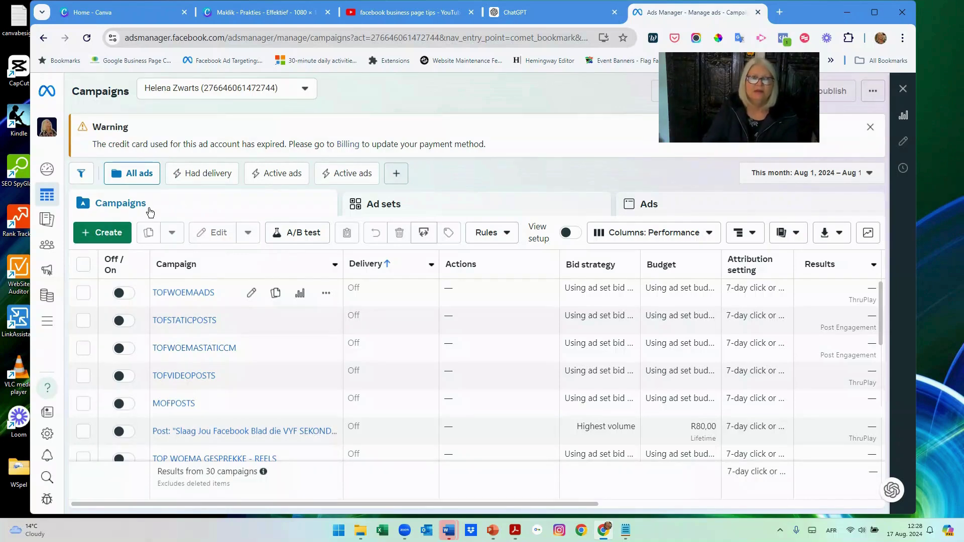
Step: Open the active TOFWOEMASTATIC campaign and look through its whole list of ad sets
{"action": "left_click", "coordinate": [53, 128]}
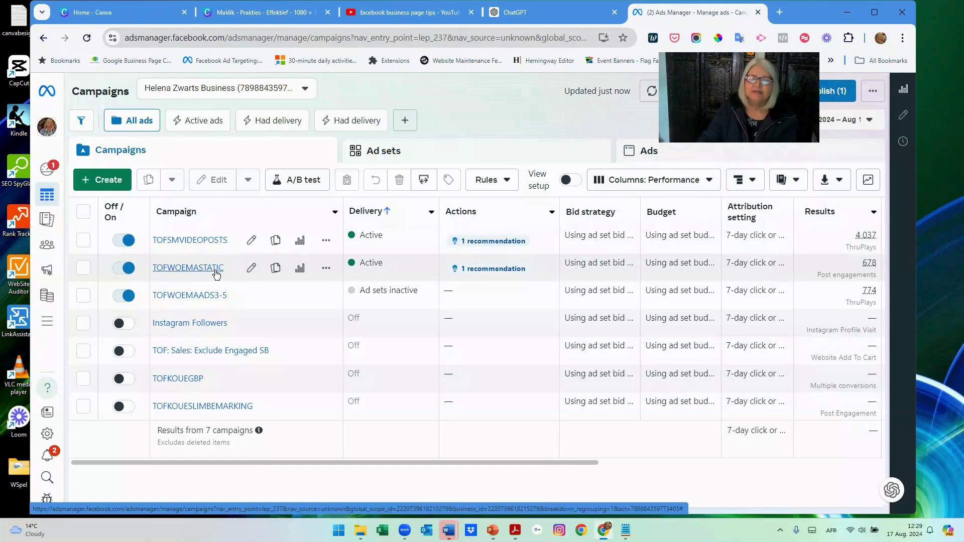
{"action": "left_click", "coordinate": [252, 270]}
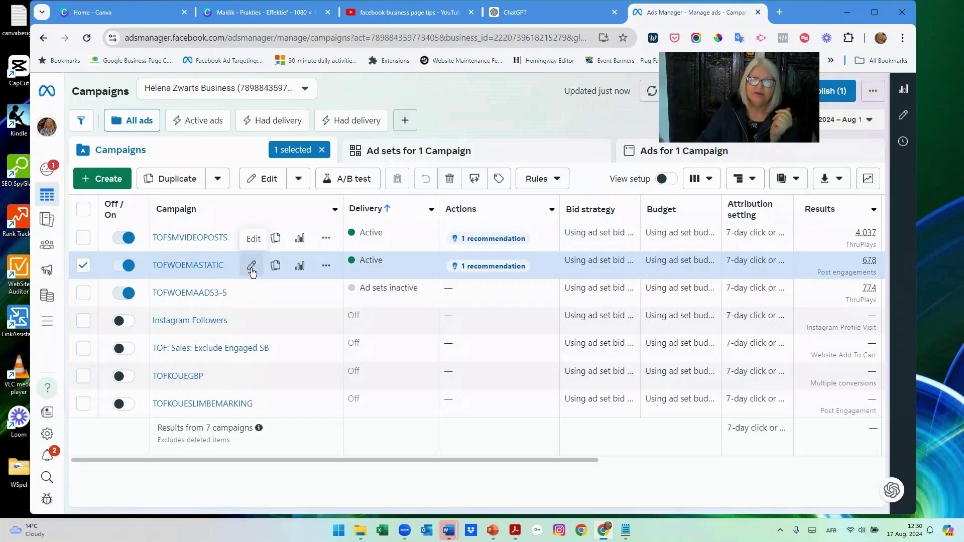
{"action": "left_click", "coordinate": [212, 270]}
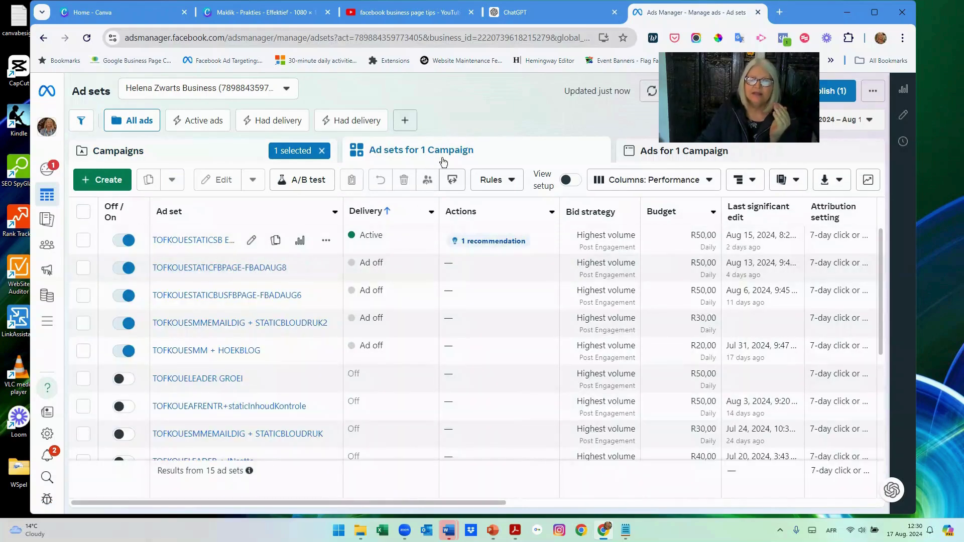
{"action": "scroll", "coordinate": [259, 346], "scroll_direction": "down", "scroll_amount": 2}
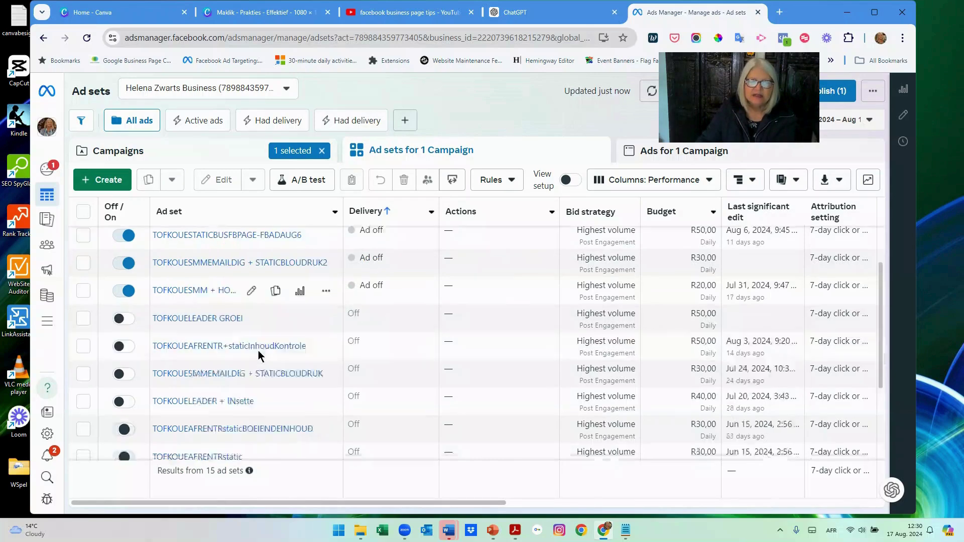
{"action": "scroll", "coordinate": [259, 354], "scroll_direction": "down", "scroll_amount": 4}
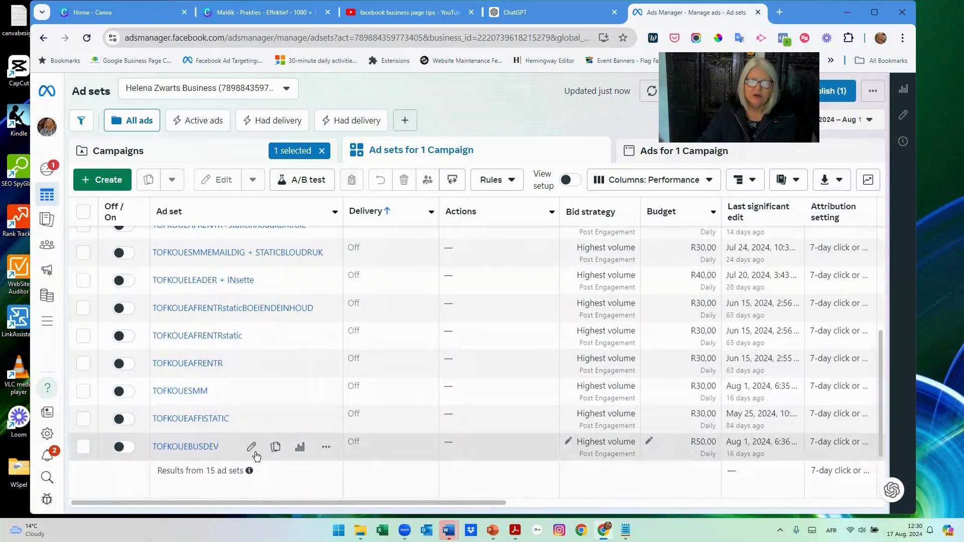
{"action": "scroll", "coordinate": [254, 362], "scroll_direction": "up", "scroll_amount": 6}
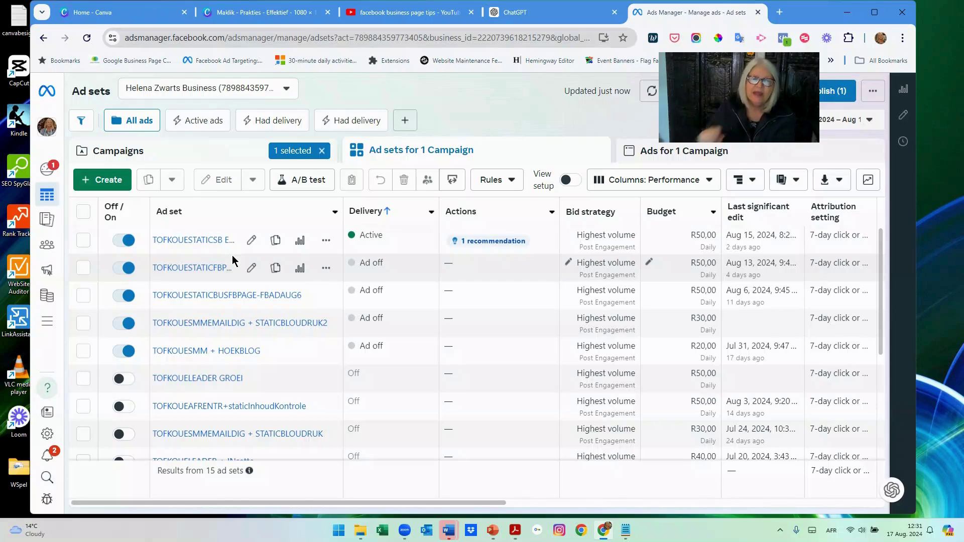
Step: Open the TOFKOUESTATICSB ED ENT AFR HERO ad set in the editor and inspect the TOFKOUELEADER GROEI and TOFKOUESTATICFBPAGE-FBADAUG8 ad sets
{"action": "left_click", "coordinate": [200, 240]}
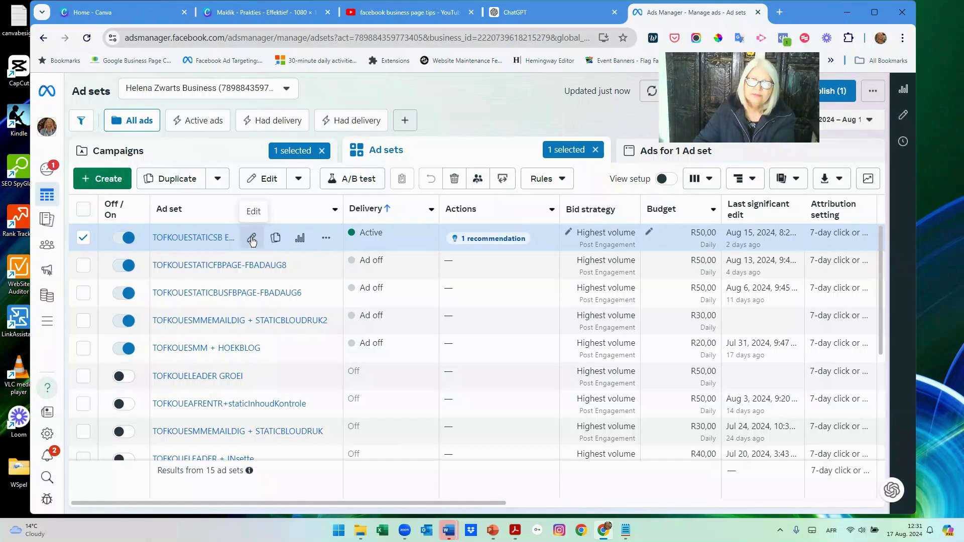
{"action": "left_click", "coordinate": [251, 240]}
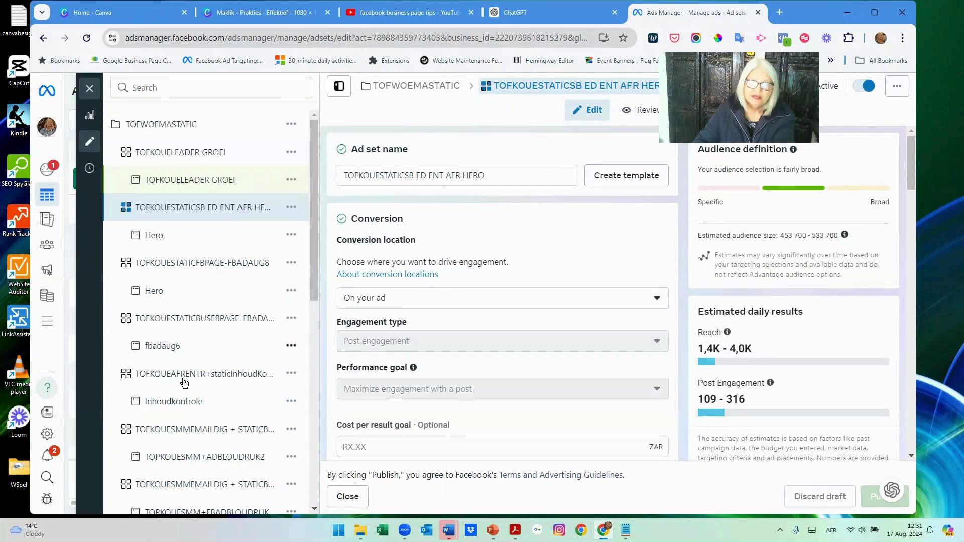
{"action": "left_click", "coordinate": [211, 157]}
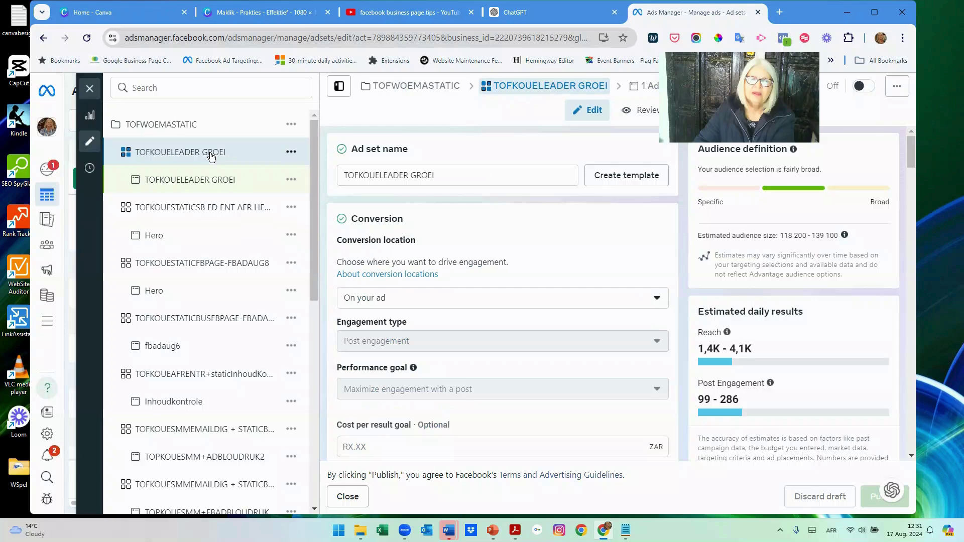
{"action": "left_click", "coordinate": [226, 208]}
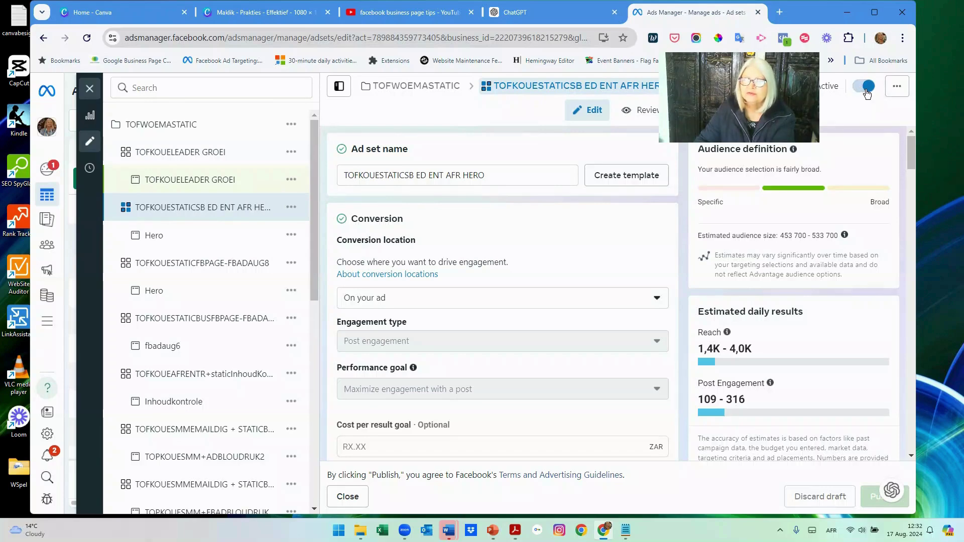
{"action": "left_click", "coordinate": [191, 263]}
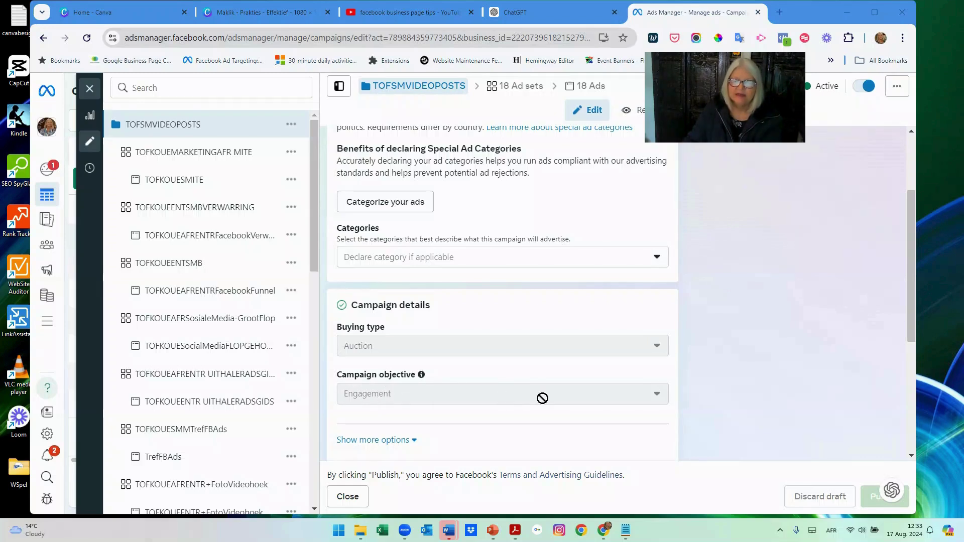
Step: Duplicate the TOFKOUEMARKETINGAFR MITE ad set once into its original campaign, keeping the current setup
{"action": "left_click", "coordinate": [292, 153]}
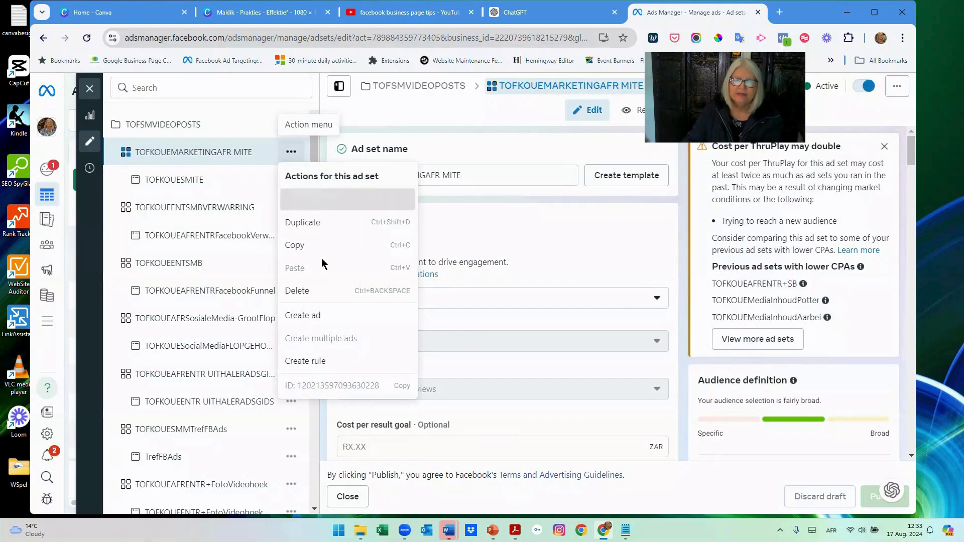
{"action": "left_click", "coordinate": [304, 223]}
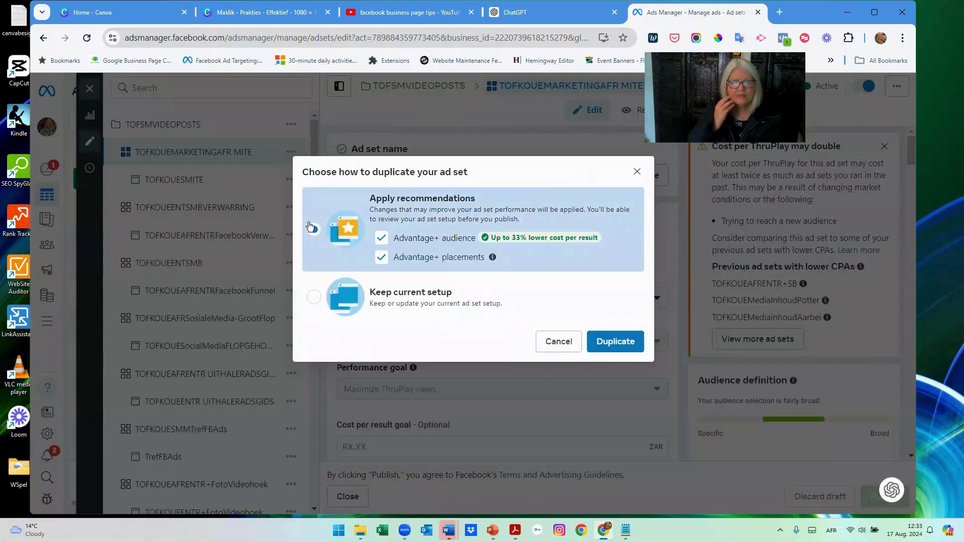
{"action": "left_click", "coordinate": [315, 297]}
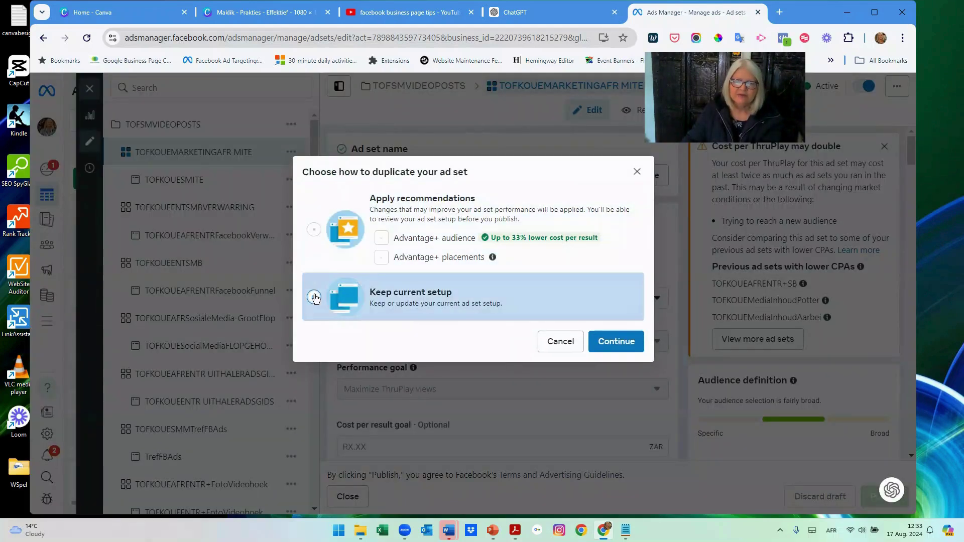
{"action": "left_click", "coordinate": [616, 342]}
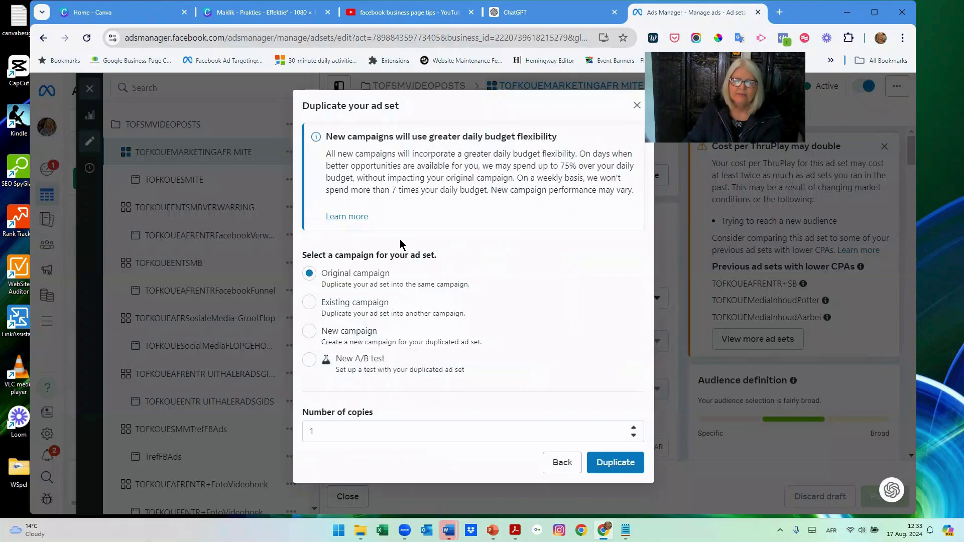
{"action": "left_click", "coordinate": [611, 463]}
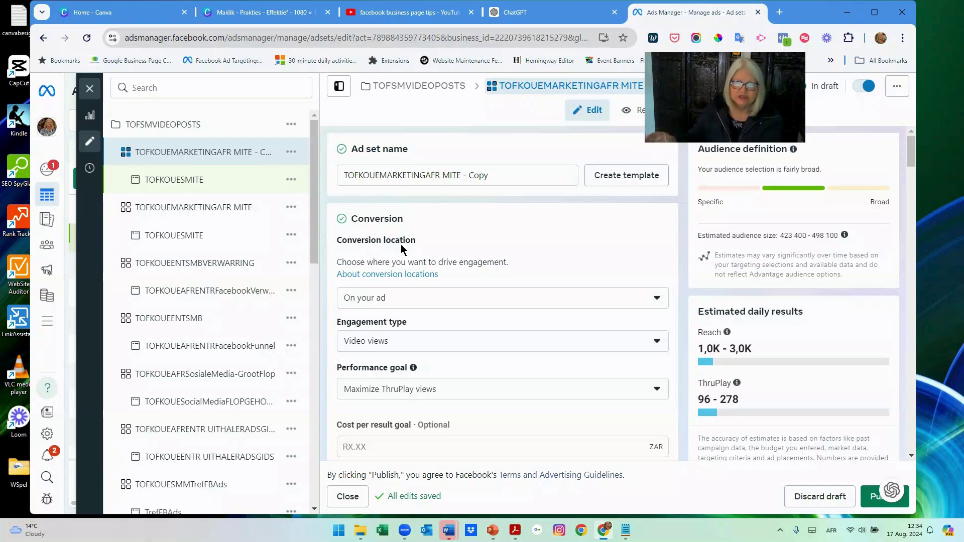
Step: Review the conversion location, engagement type and performance goal options of the copied ad set, keeping On your ad, Video views and Maximize ThruPlay views
{"action": "left_click", "coordinate": [657, 301]}
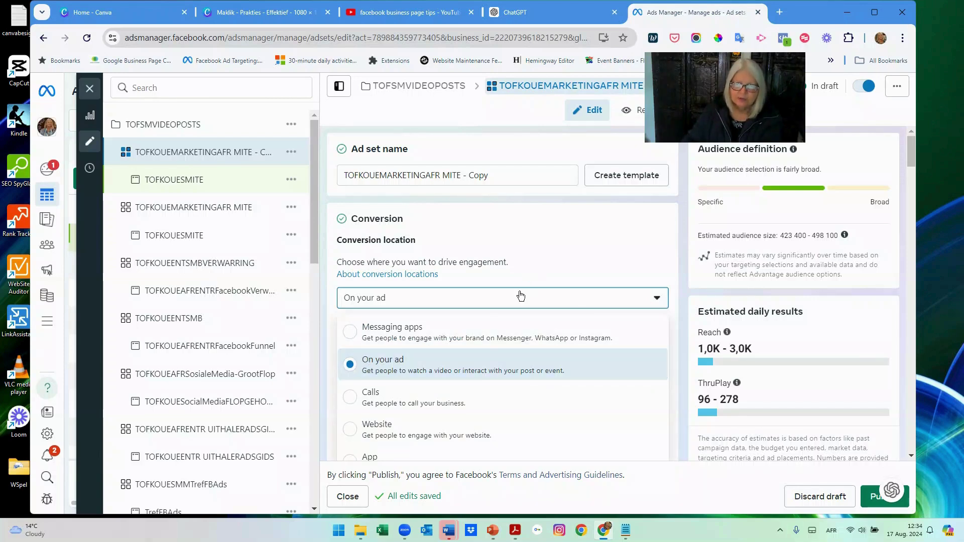
{"action": "left_click", "coordinate": [622, 275]}
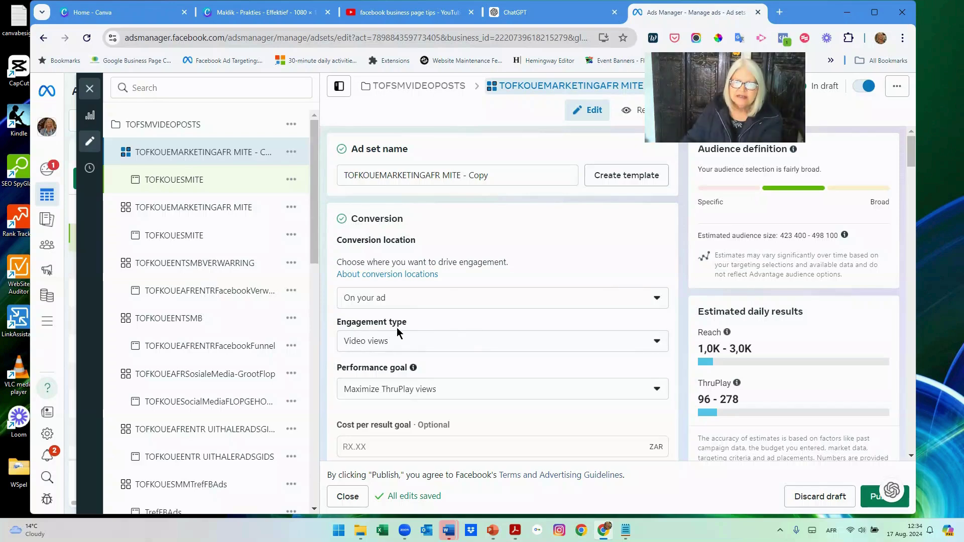
{"action": "left_click", "coordinate": [657, 344]}
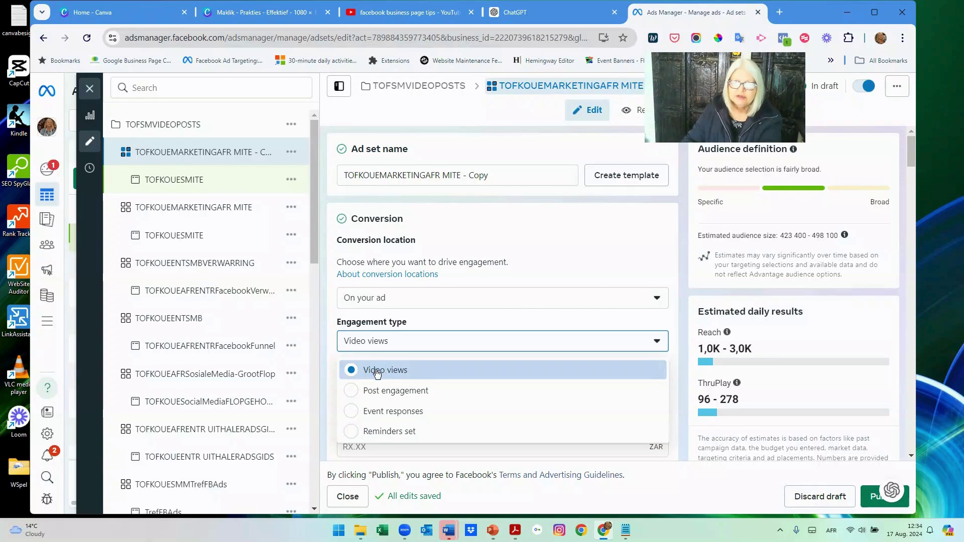
{"action": "left_click", "coordinate": [397, 372]}
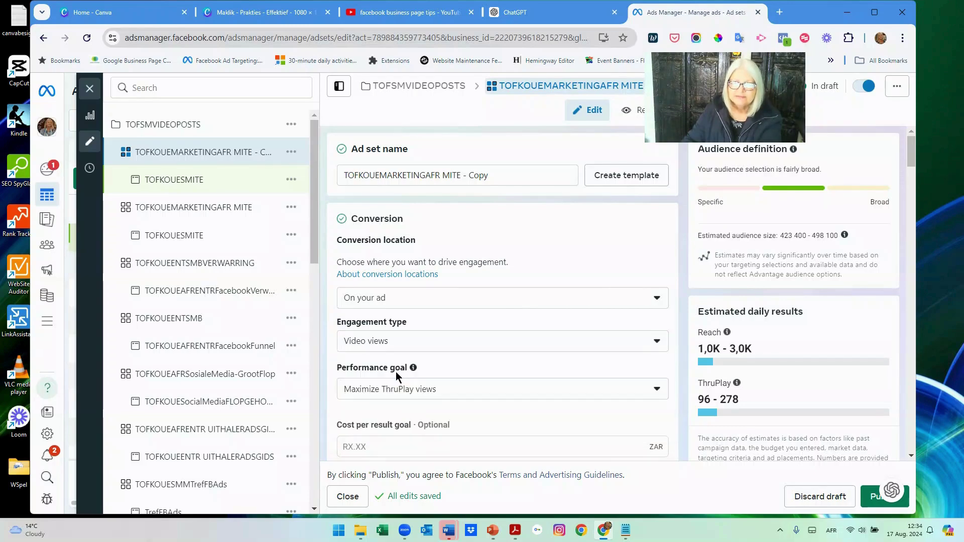
{"action": "scroll", "coordinate": [544, 364], "scroll_direction": "down", "scroll_amount": 3}
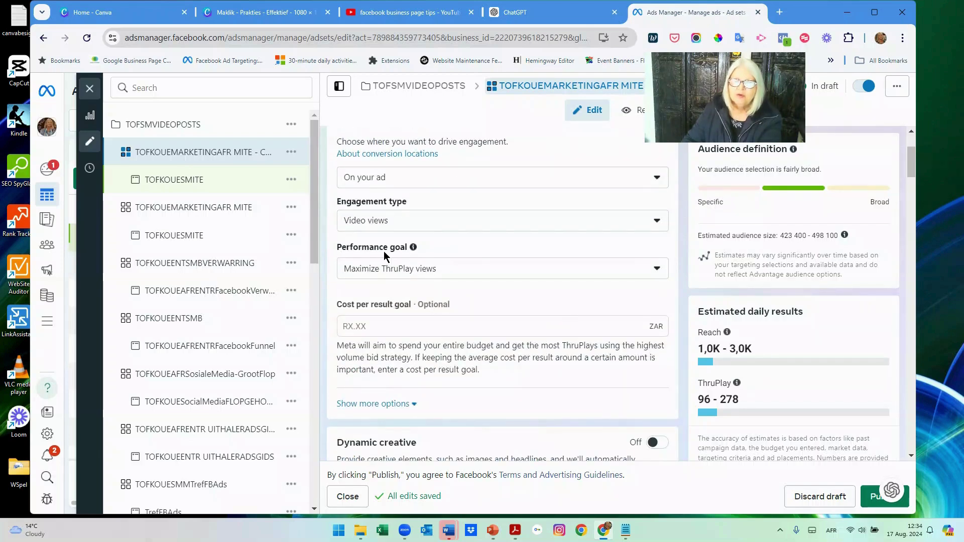
{"action": "left_click", "coordinate": [658, 271]}
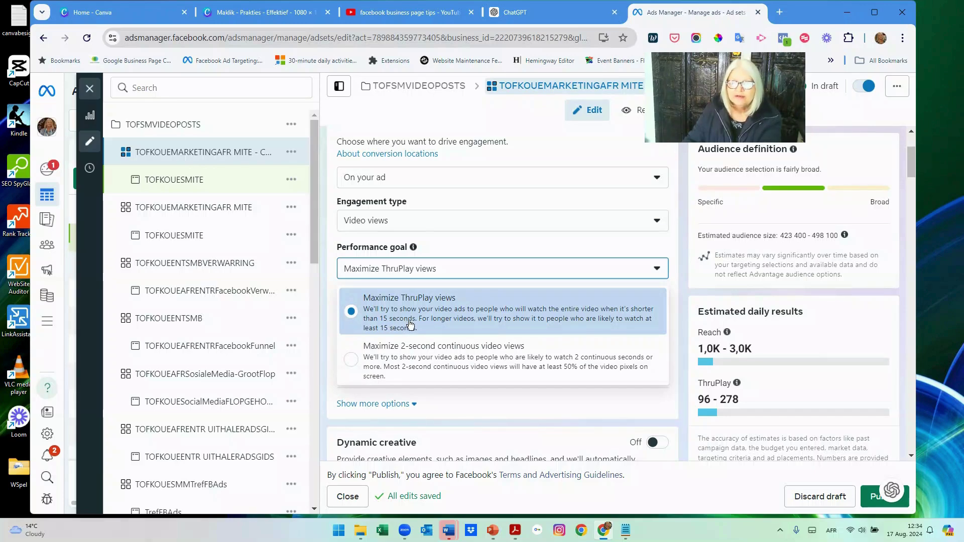
{"action": "left_click", "coordinate": [521, 271]}
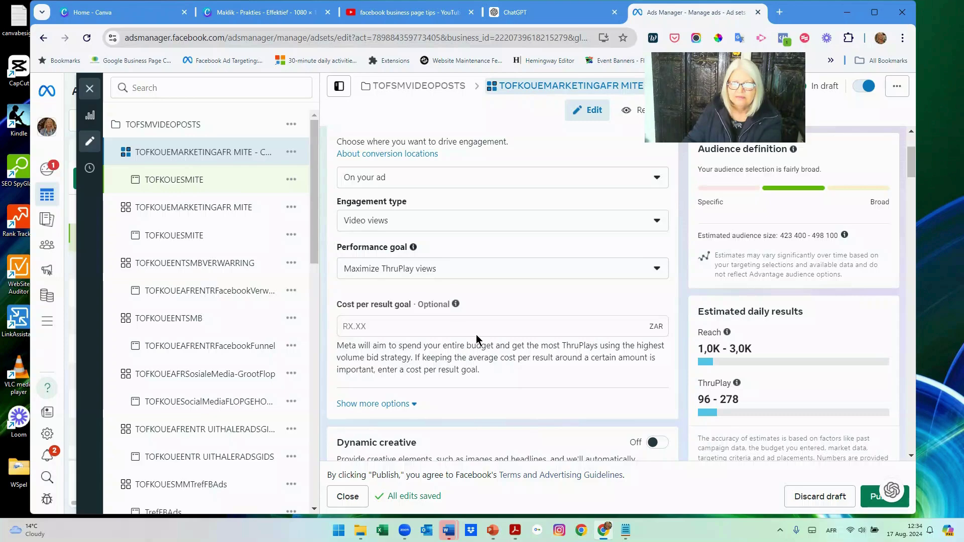
Step: Review the copied ad set's budget, schedule, audience, location, age and detailed targeting settings
{"action": "scroll", "coordinate": [477, 341], "scroll_direction": "down", "scroll_amount": 2}
{"action": "scroll", "coordinate": [477, 340], "scroll_direction": "down", "scroll_amount": 5}
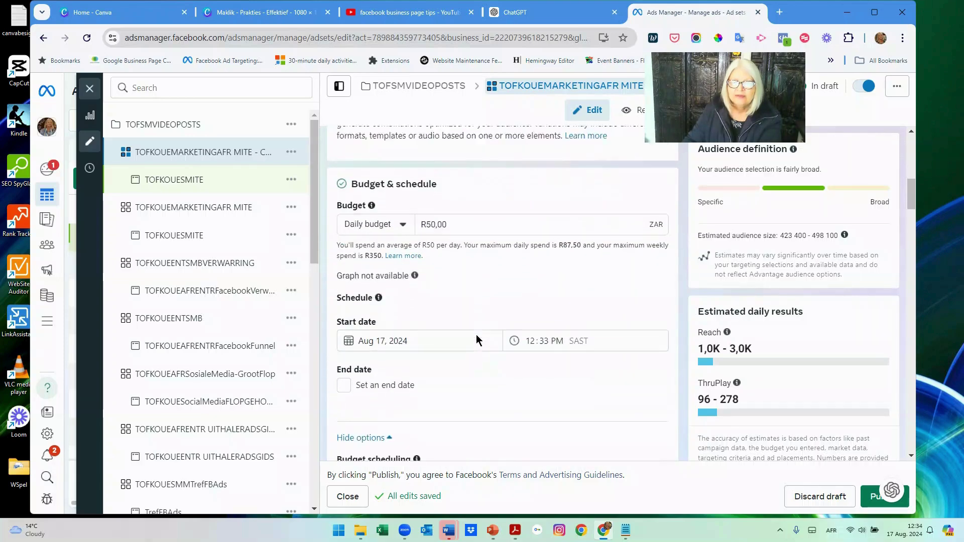
{"action": "scroll", "coordinate": [446, 323], "scroll_direction": "down", "scroll_amount": 8}
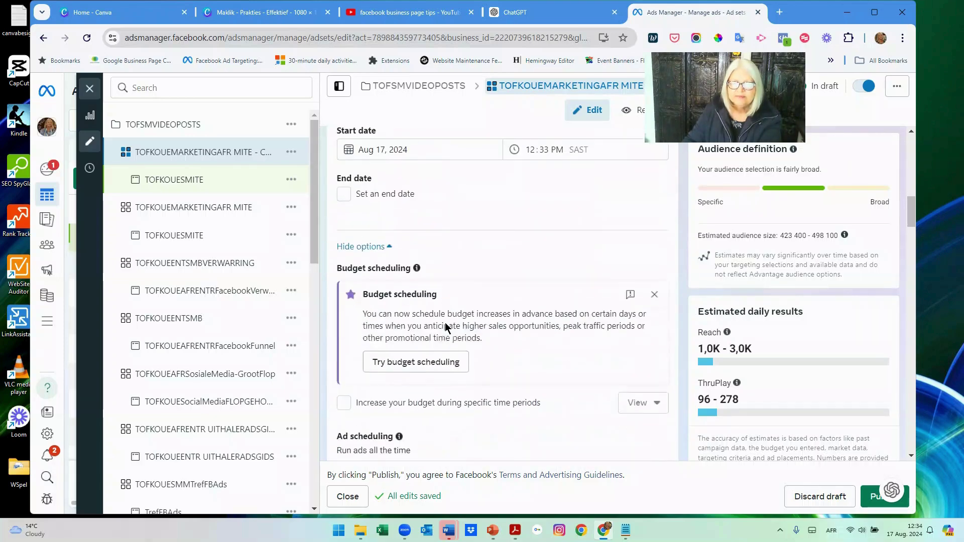
{"action": "scroll", "coordinate": [446, 326], "scroll_direction": "down", "scroll_amount": 4}
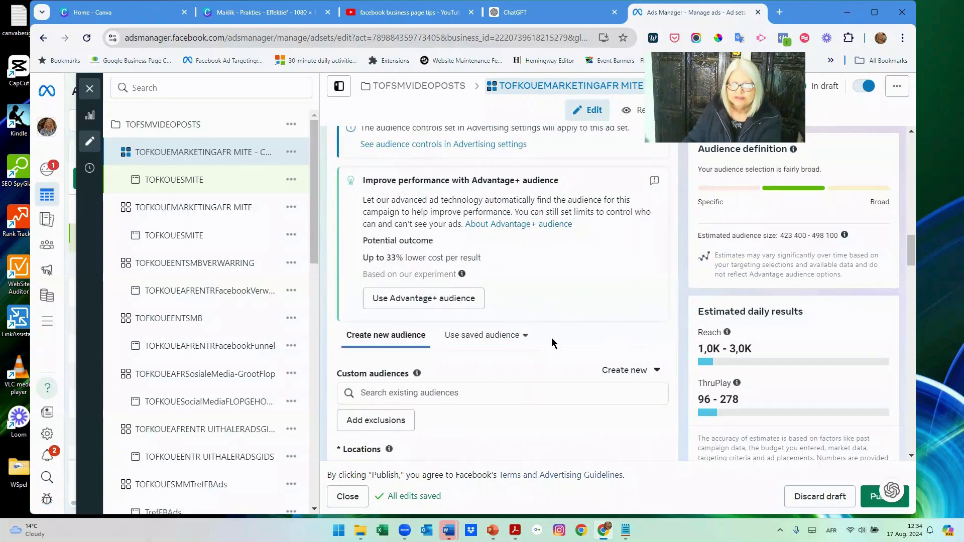
{"action": "scroll", "coordinate": [552, 343], "scroll_direction": "down", "scroll_amount": 6}
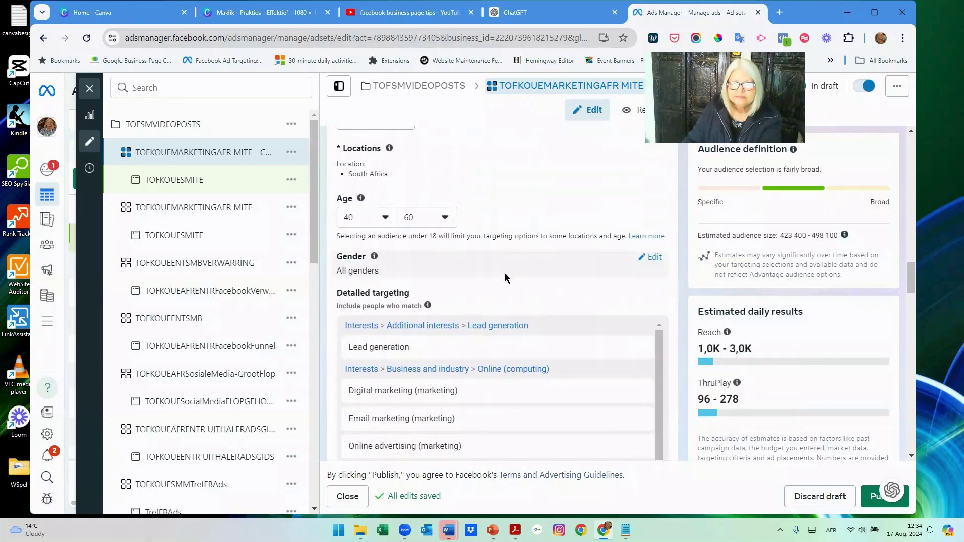
{"action": "scroll", "coordinate": [518, 290], "scroll_direction": "down", "scroll_amount": 2}
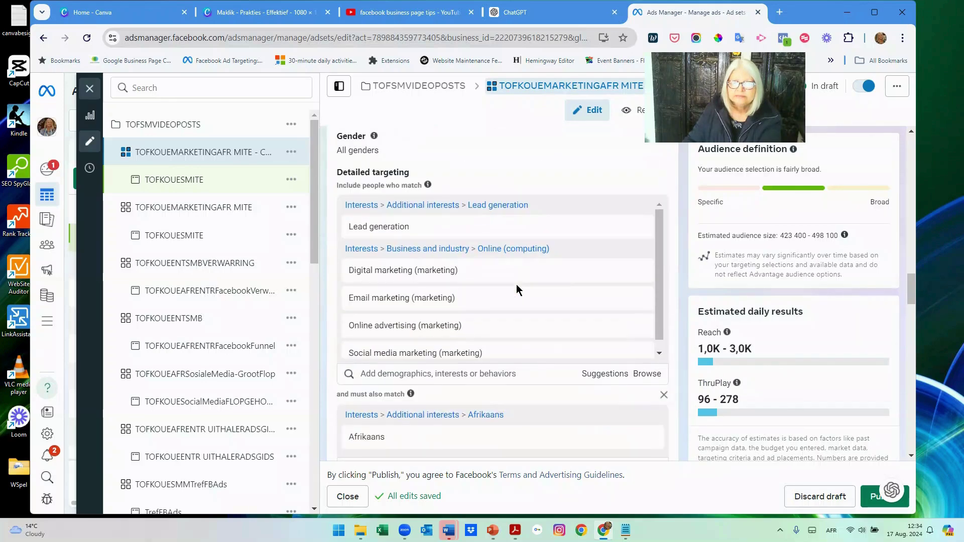
Step: Open the TOFKOUESMITE ad inside the copied ad set and review its name, identity, setup and ad creative
{"action": "left_click", "coordinate": [151, 180]}
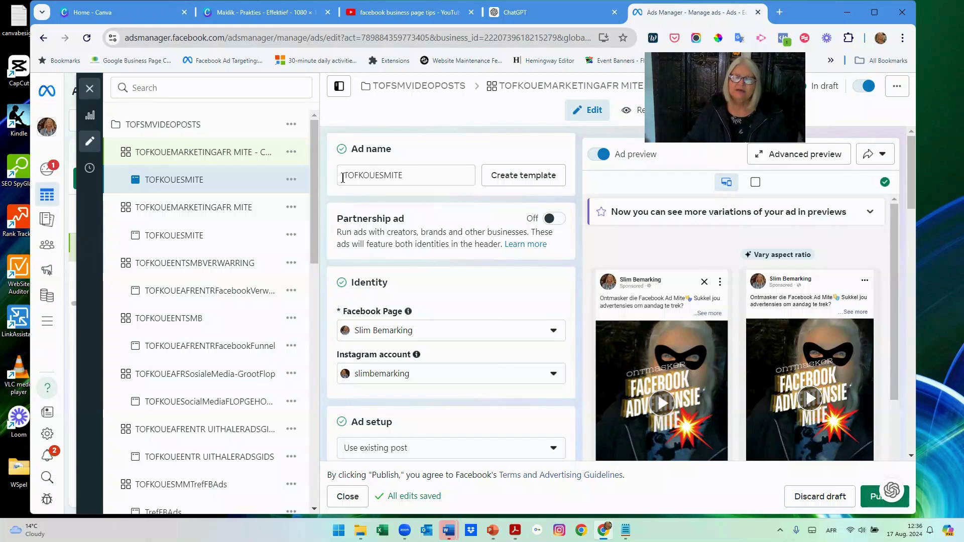
{"action": "left_click", "coordinate": [380, 175]}
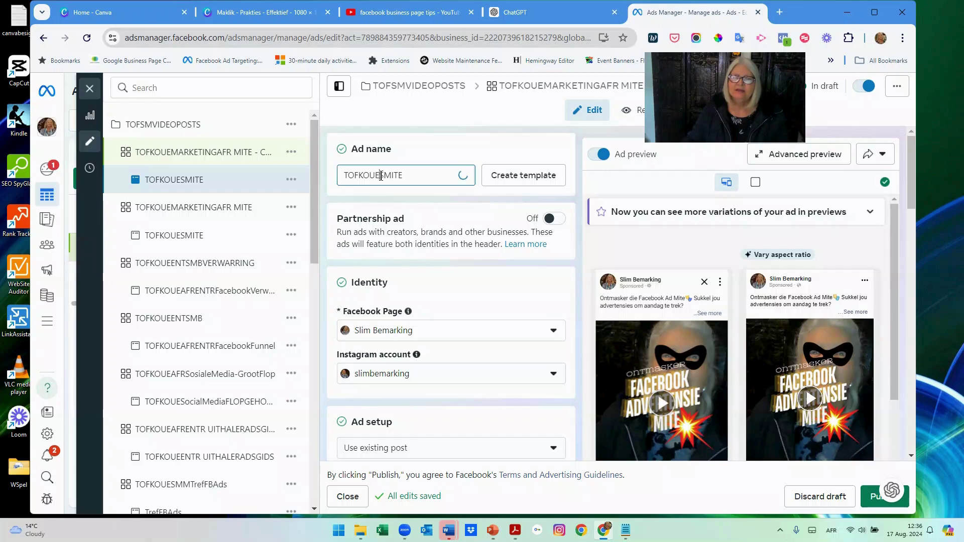
{"action": "scroll", "coordinate": [444, 246], "scroll_direction": "down", "scroll_amount": 5}
{"action": "scroll", "coordinate": [444, 246], "scroll_direction": "down", "scroll_amount": 10}
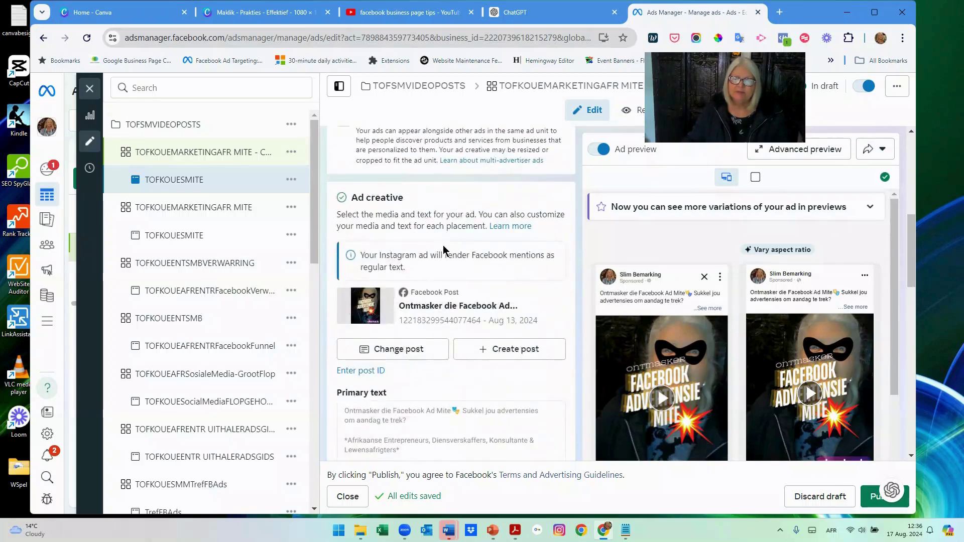
Step: Return to the copied TOFKOUEMARKETINGAFR MITE ad set and examine its detailed targeting interests
{"action": "left_click", "coordinate": [224, 156]}
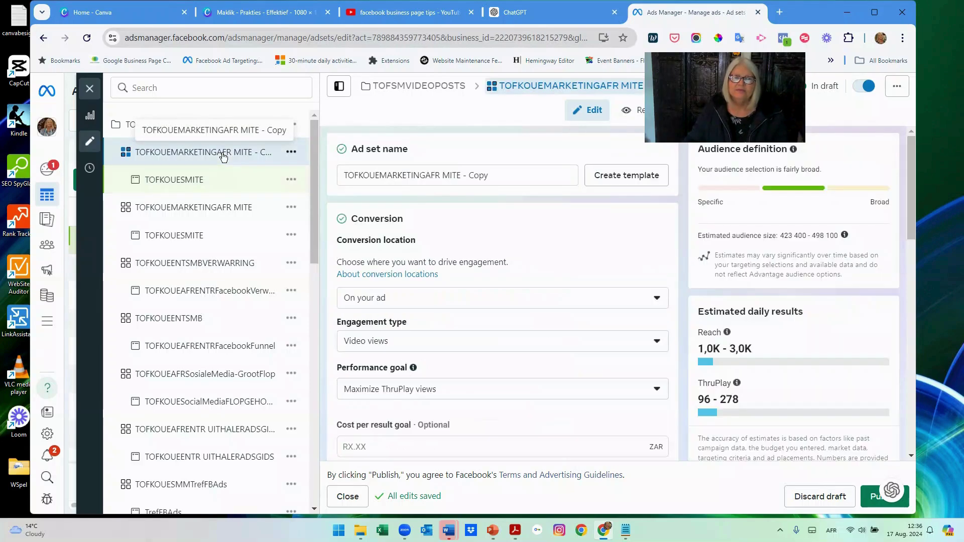
{"action": "scroll", "coordinate": [452, 244], "scroll_direction": "down", "scroll_amount": 5}
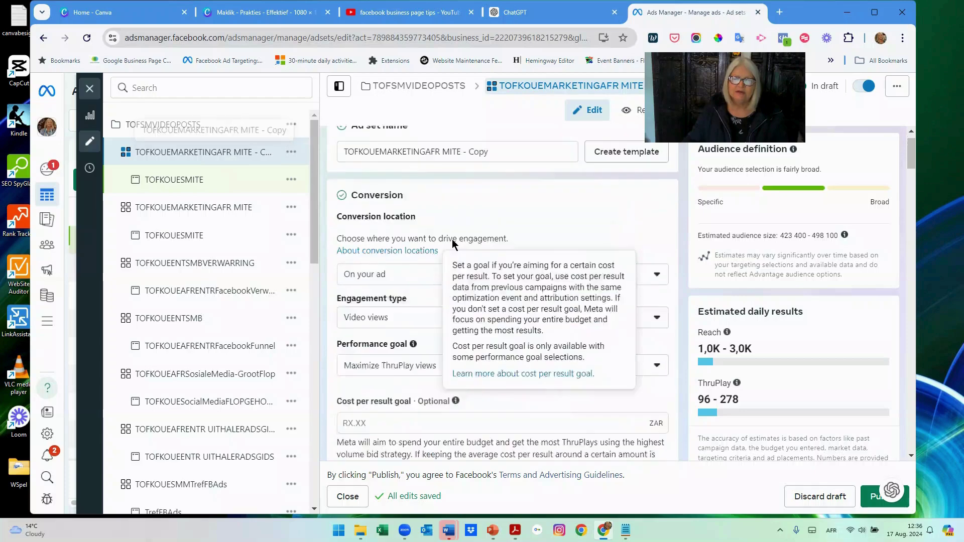
{"action": "scroll", "coordinate": [452, 244], "scroll_direction": "down", "scroll_amount": 10}
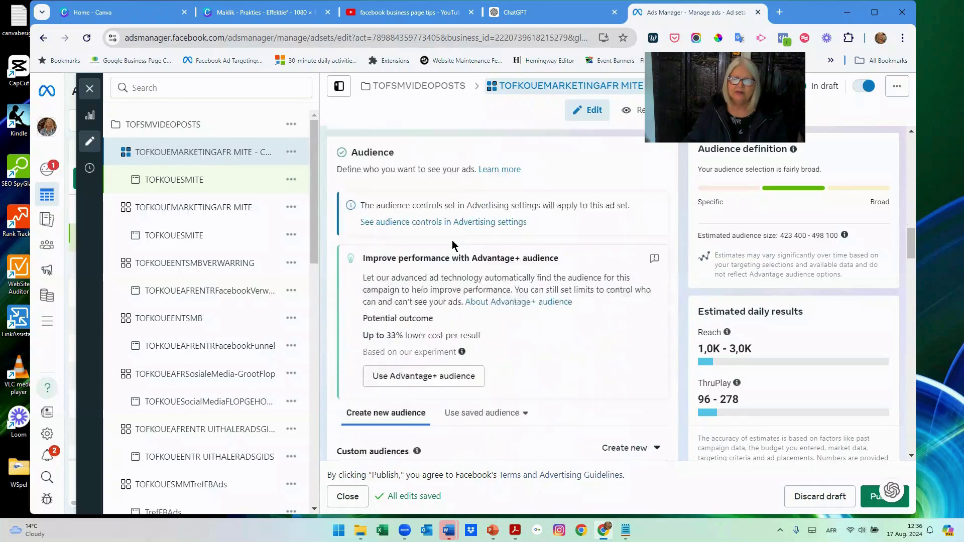
{"action": "scroll", "coordinate": [452, 244], "scroll_direction": "down", "scroll_amount": 8}
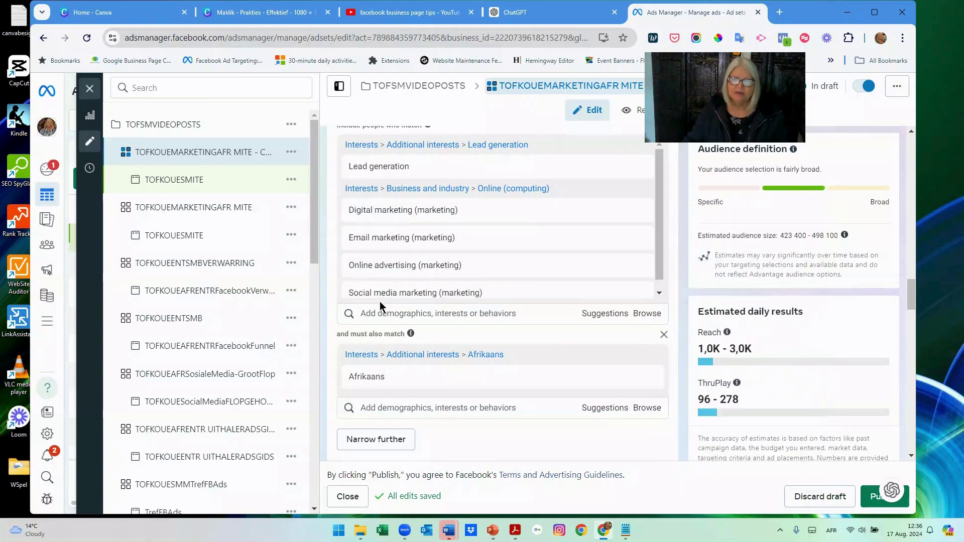
Step: Open the TOFKOUESMITE ad in the copied ad set and review its ad setup options, keeping Use existing post
{"action": "mouse_move", "coordinate": [383, 231]}
{"action": "left_click", "coordinate": [183, 187]}
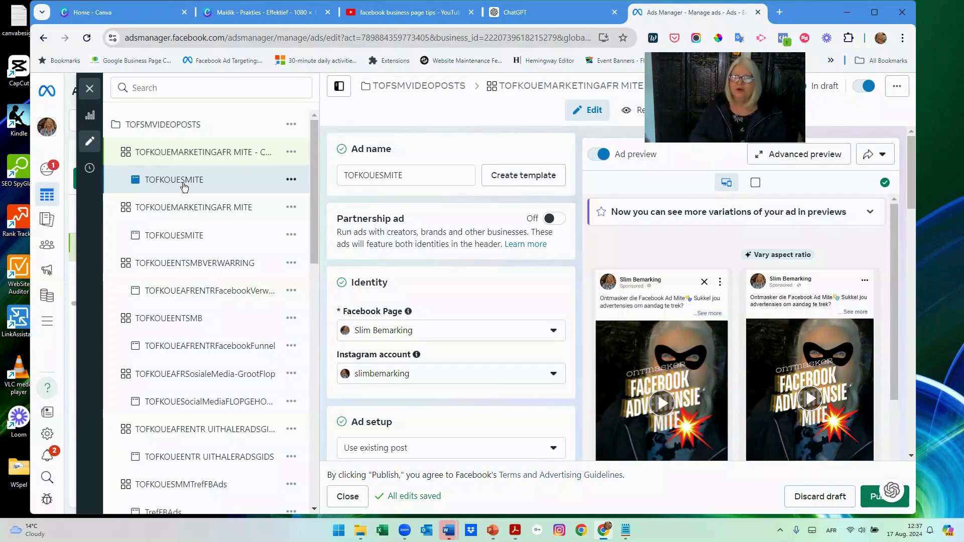
{"action": "scroll", "coordinate": [183, 186], "scroll_direction": "down", "scroll_amount": 1}
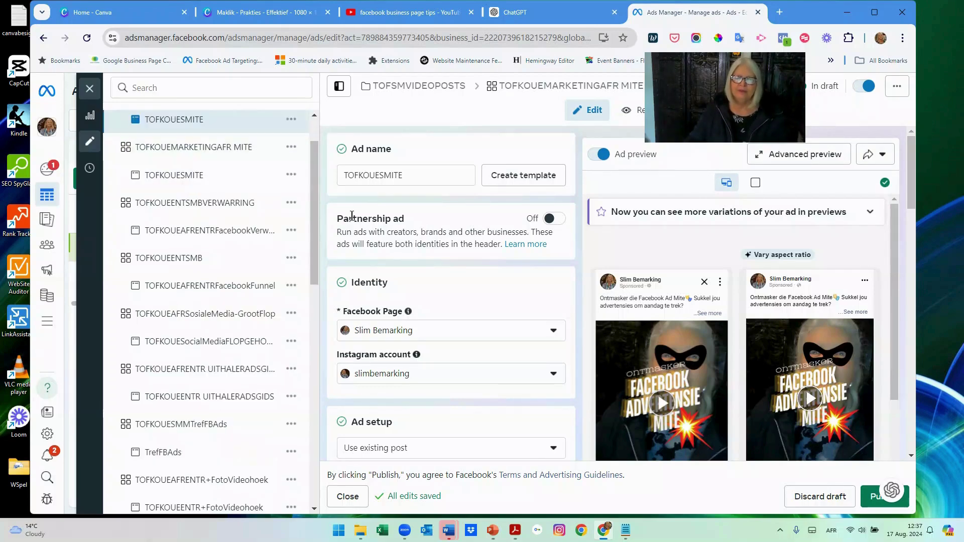
{"action": "scroll", "coordinate": [522, 209], "scroll_direction": "down", "scroll_amount": 3}
{"action": "scroll", "coordinate": [522, 210], "scroll_direction": "down", "scroll_amount": 5}
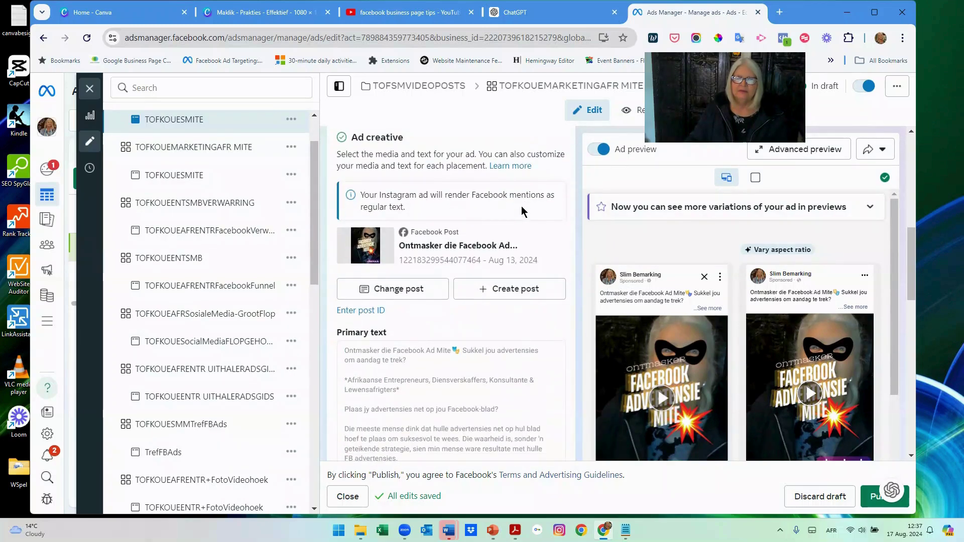
{"action": "scroll", "coordinate": [522, 206], "scroll_direction": "up", "scroll_amount": 3}
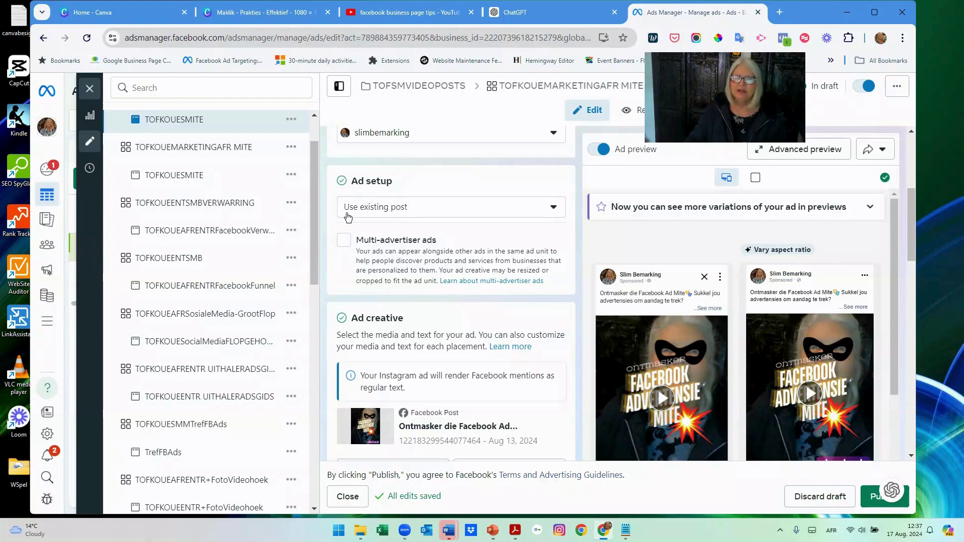
{"action": "left_click", "coordinate": [553, 210]}
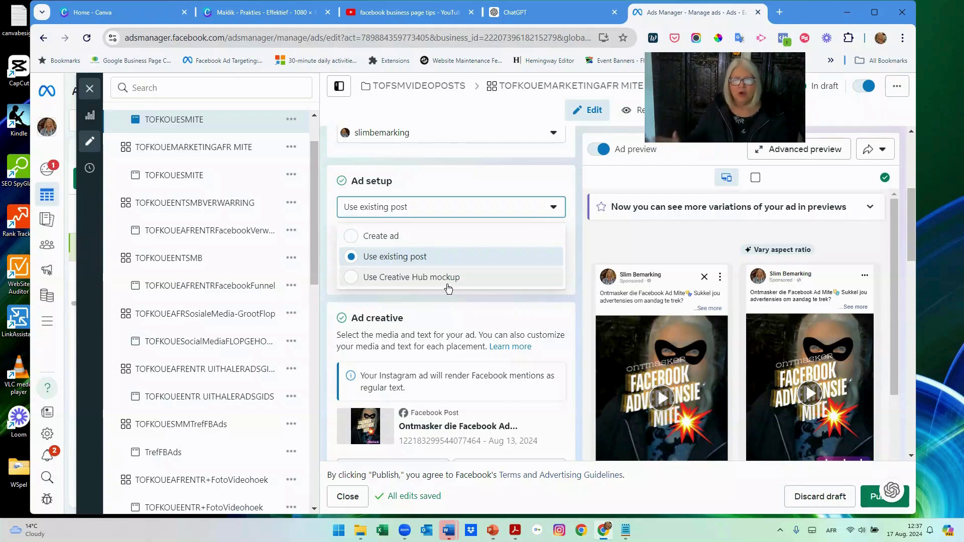
{"action": "left_click", "coordinate": [384, 258]}
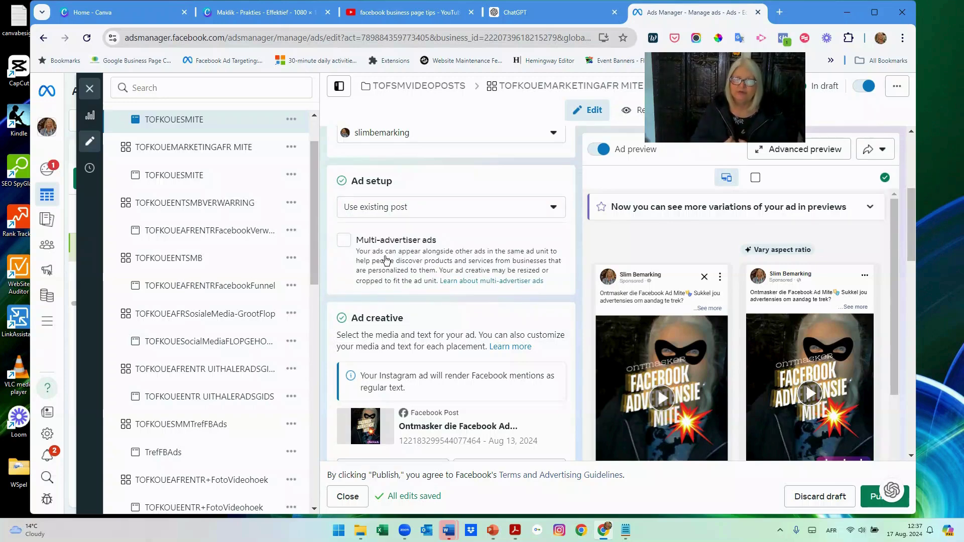
Step: Change the ad's Facebook post to the Aug 17 video post "Die Nommer EEN rede waarom jou Facebook Advertensie FAAL!"
{"action": "scroll", "coordinate": [442, 250], "scroll_direction": "down", "scroll_amount": 2}
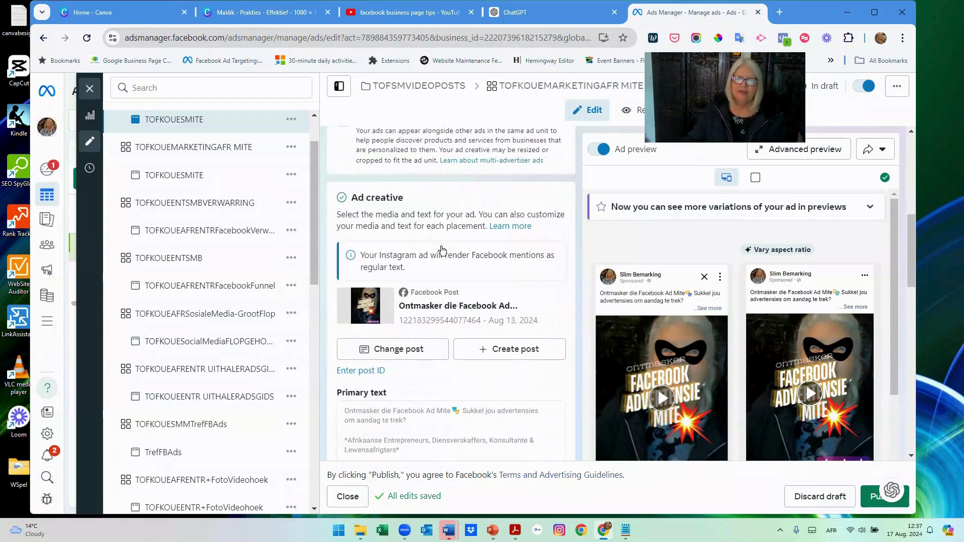
{"action": "scroll", "coordinate": [433, 231], "scroll_direction": "down", "scroll_amount": 1}
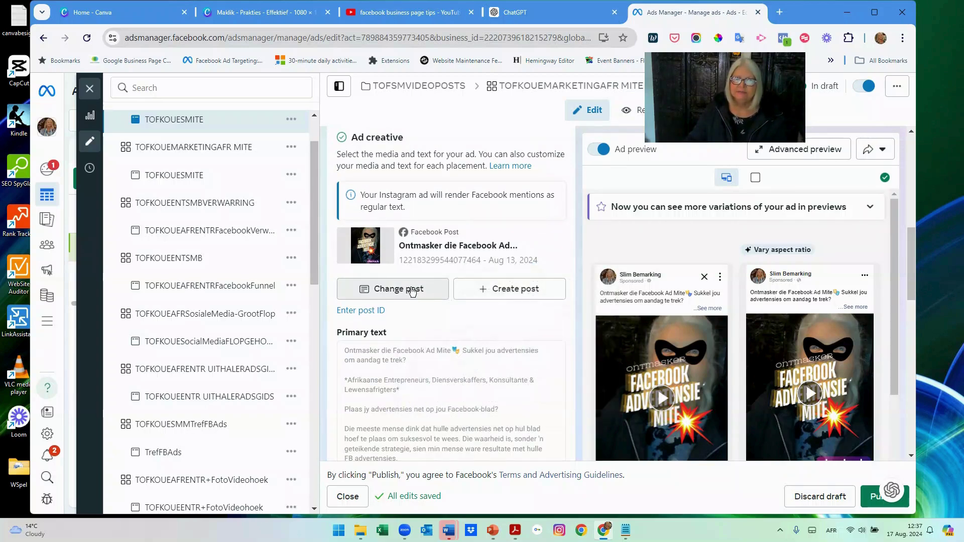
{"action": "left_click", "coordinate": [412, 290]}
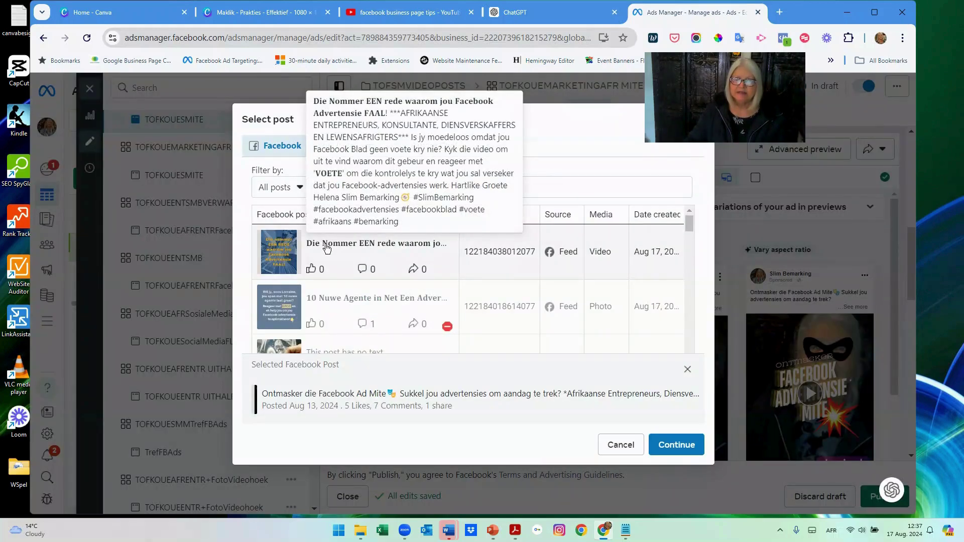
{"action": "left_click", "coordinate": [289, 257]}
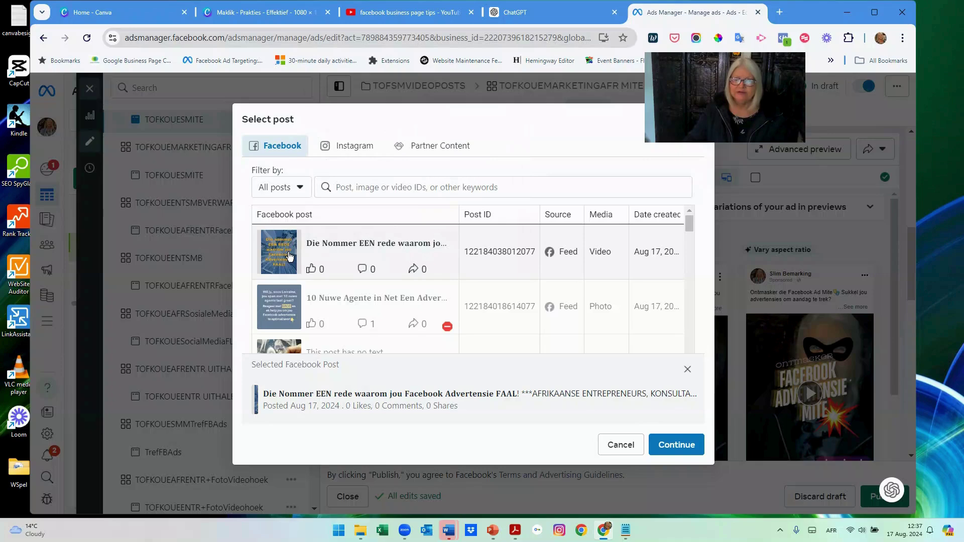
{"action": "left_click", "coordinate": [676, 446]}
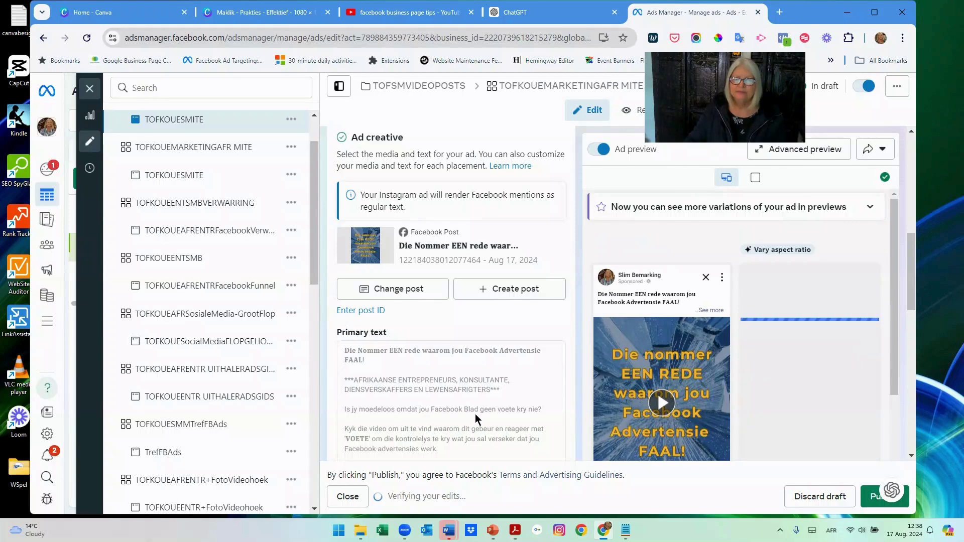
Step: Open the ad's Facebook Feed placement for editing and show its video thumbnail options
{"action": "scroll", "coordinate": [462, 392], "scroll_direction": "down", "scroll_amount": 2}
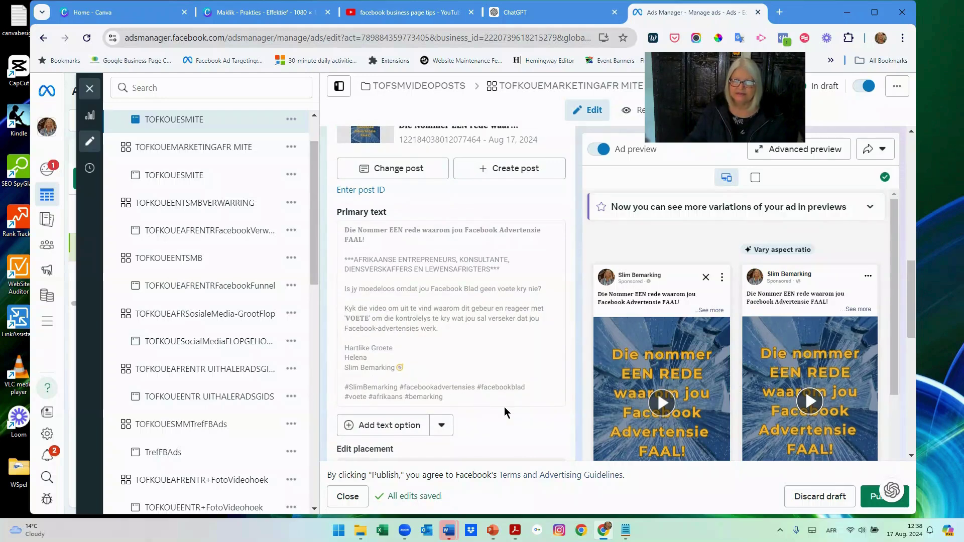
{"action": "scroll", "coordinate": [506, 411], "scroll_direction": "down", "scroll_amount": 1}
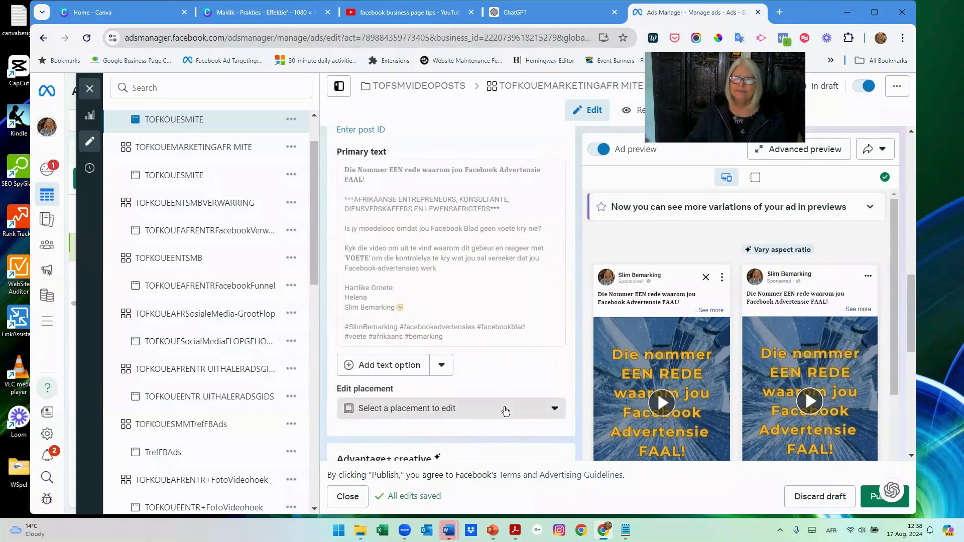
{"action": "scroll", "coordinate": [501, 408], "scroll_direction": "up", "scroll_amount": 1}
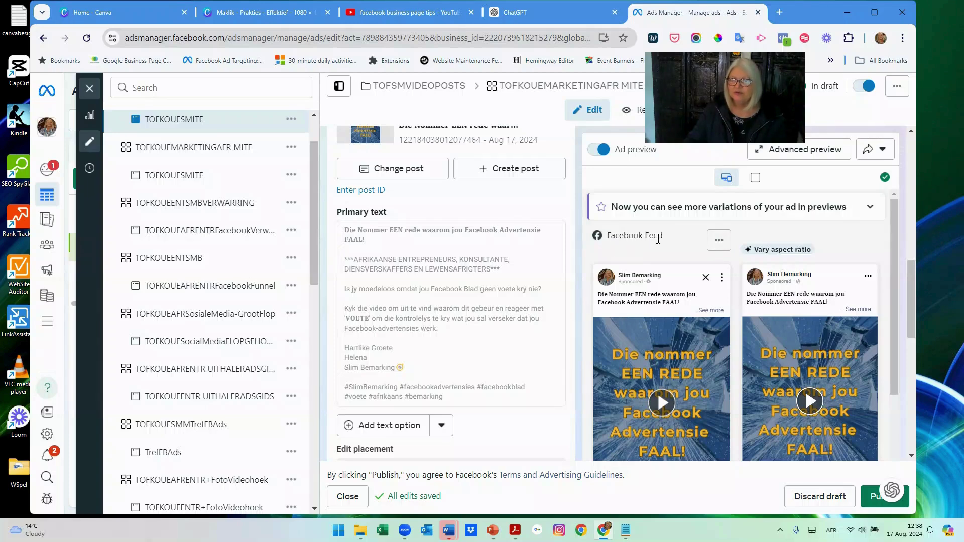
{"action": "left_click", "coordinate": [719, 243]}
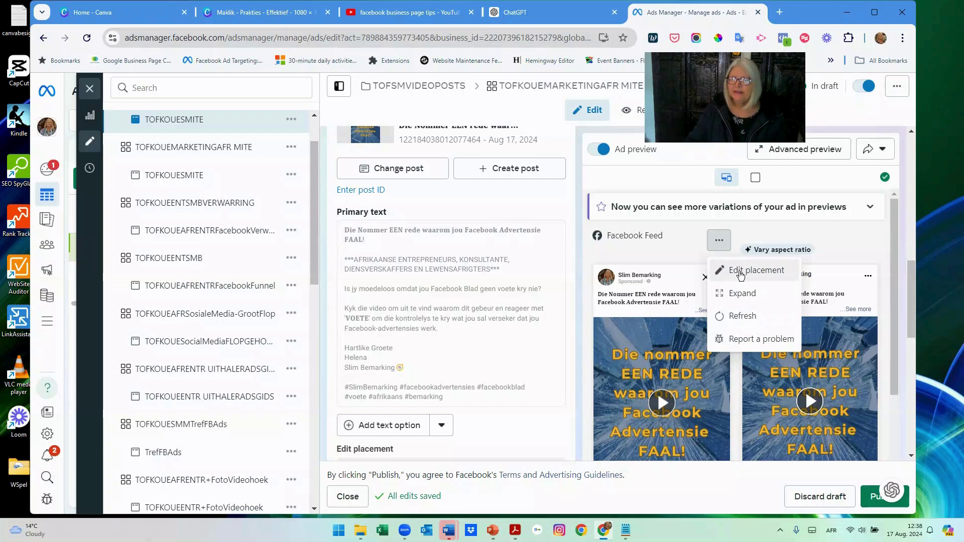
{"action": "left_click", "coordinate": [740, 272]}
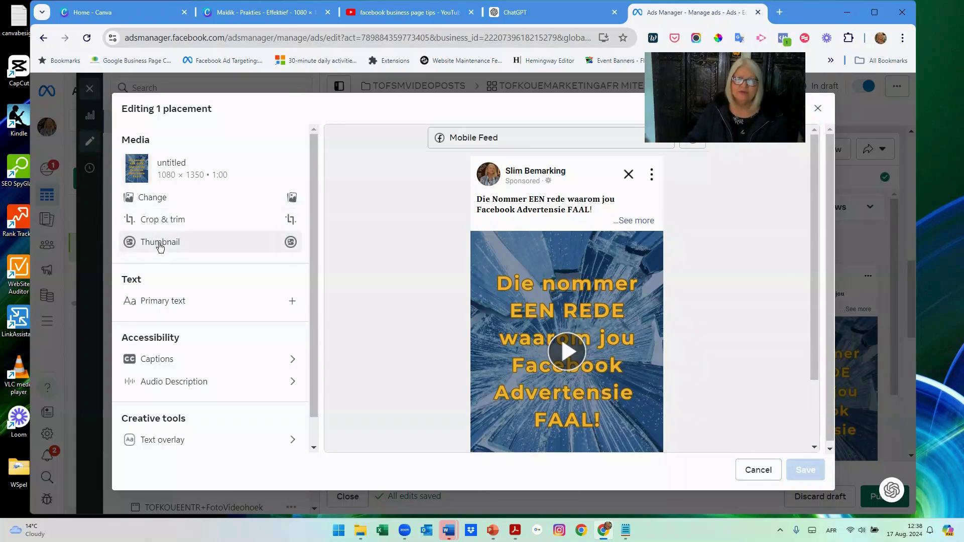
{"action": "left_click", "coordinate": [160, 243]}
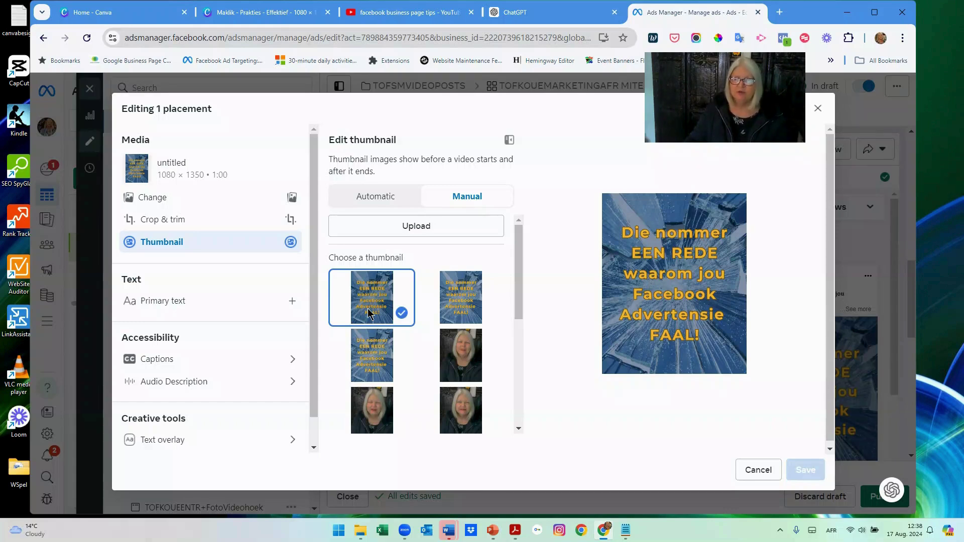
Step: Upload the FACEBOOKADBLOUDRUK image from the Dropbox SLIMBEMARKING images folder and apply it as the video thumbnail
{"action": "left_click", "coordinate": [415, 228]}
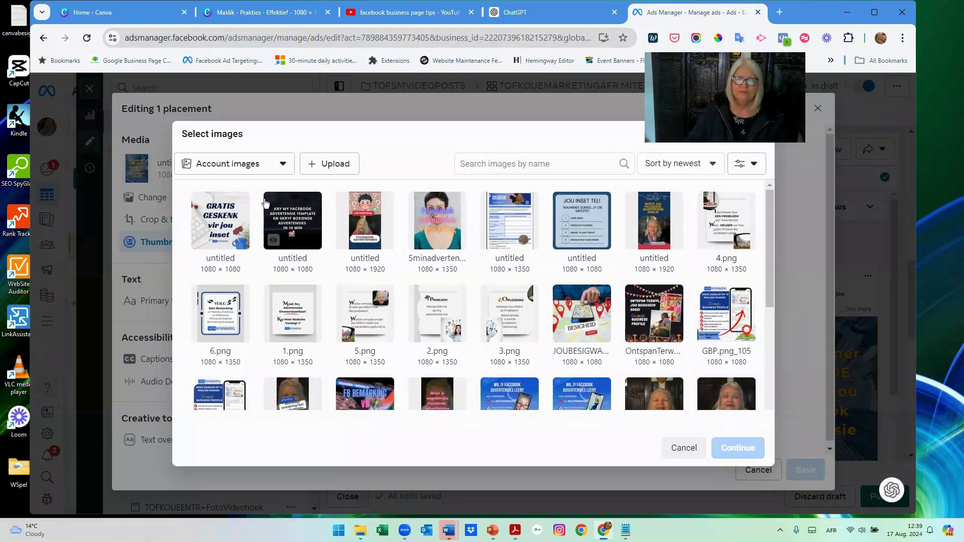
{"action": "left_click", "coordinate": [337, 167]}
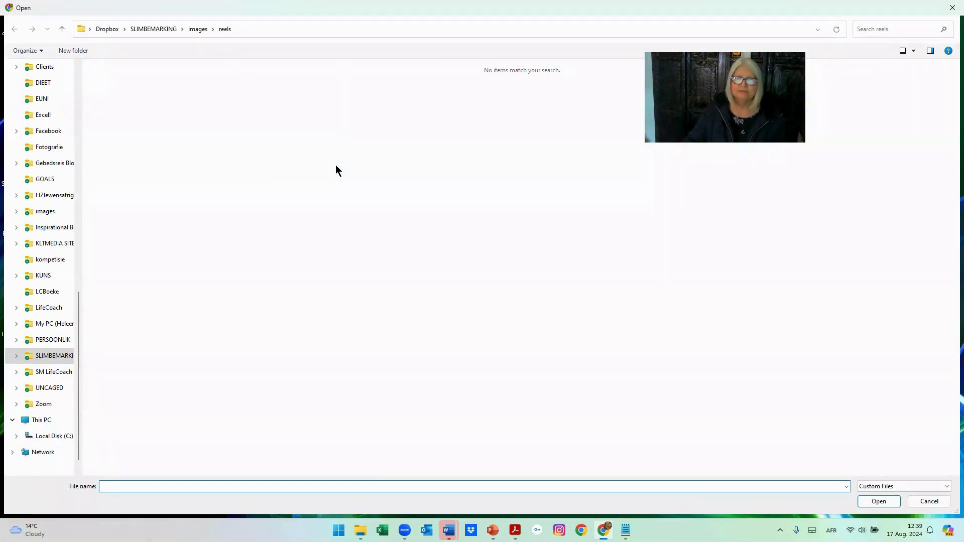
{"action": "left_click", "coordinate": [193, 29]}
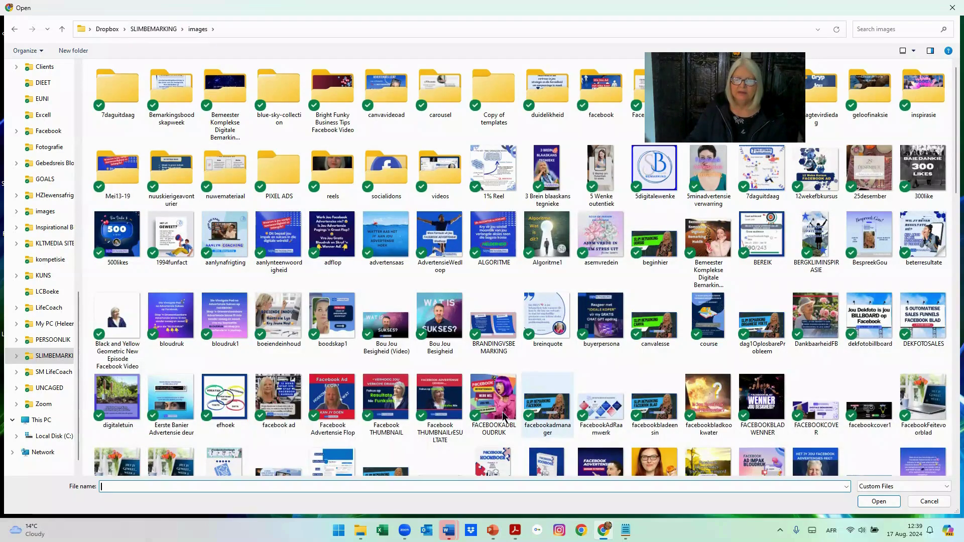
{"action": "left_click", "coordinate": [494, 398]}
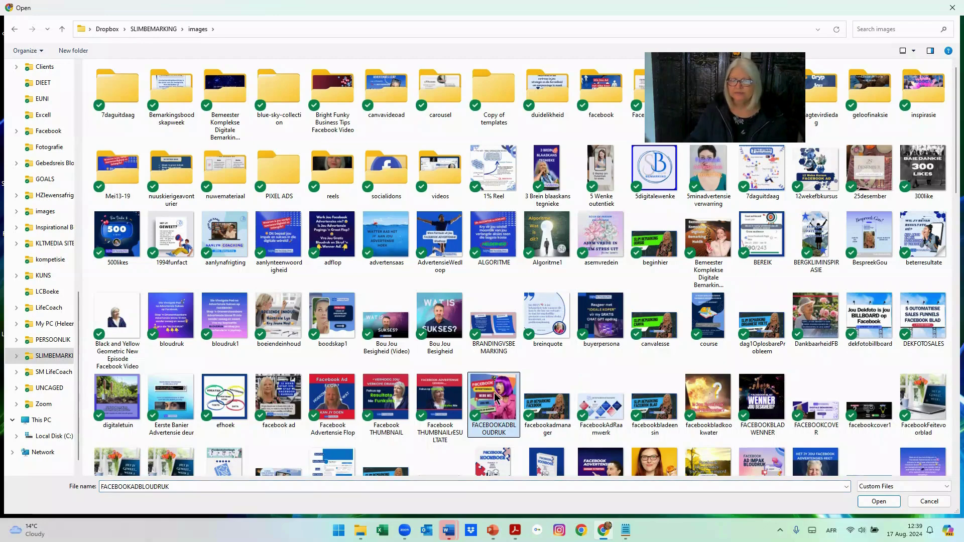
{"action": "left_click", "coordinate": [861, 504]}
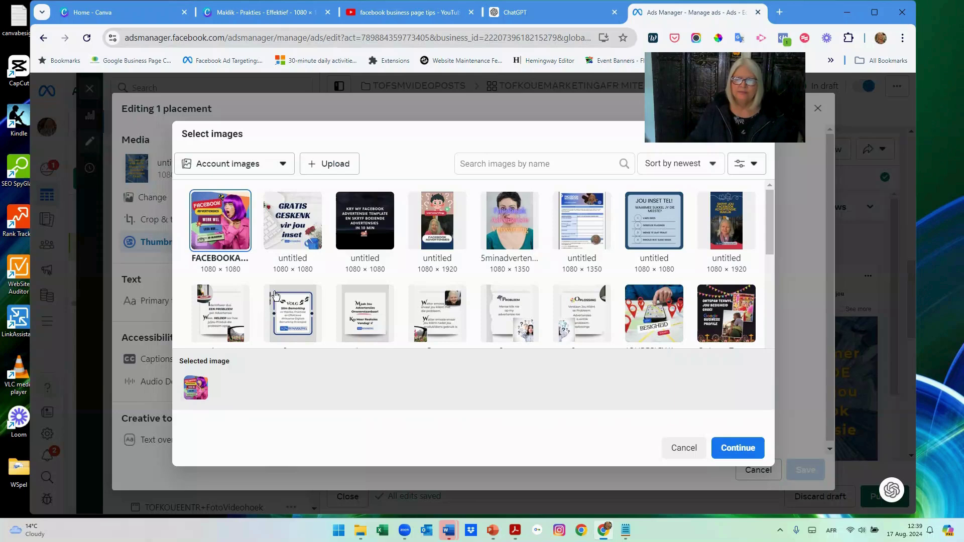
{"action": "left_click", "coordinate": [731, 451]}
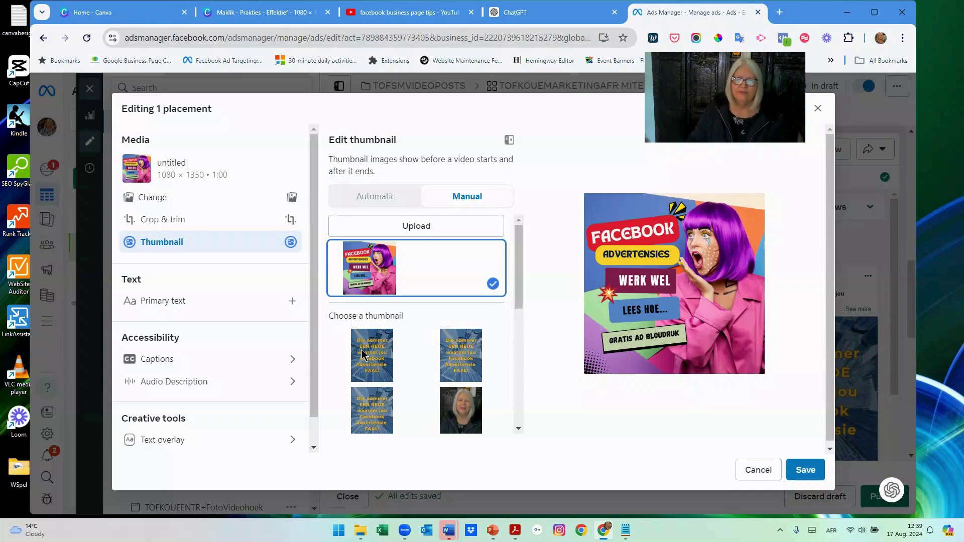
Step: Choose the first suggested title-text frame of the video as the Facebook Feed thumbnail and save the placement
{"action": "left_click", "coordinate": [377, 370]}
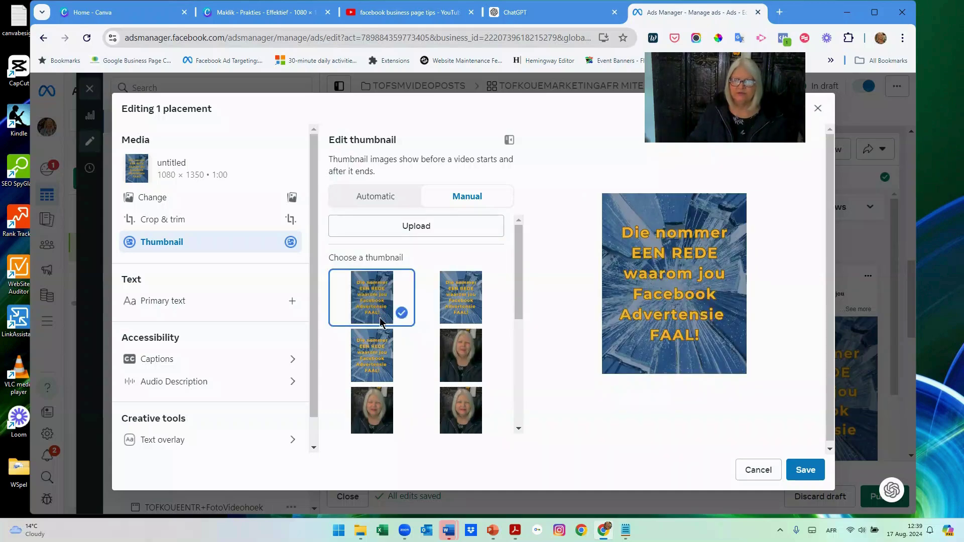
{"action": "left_click", "coordinate": [806, 470]}
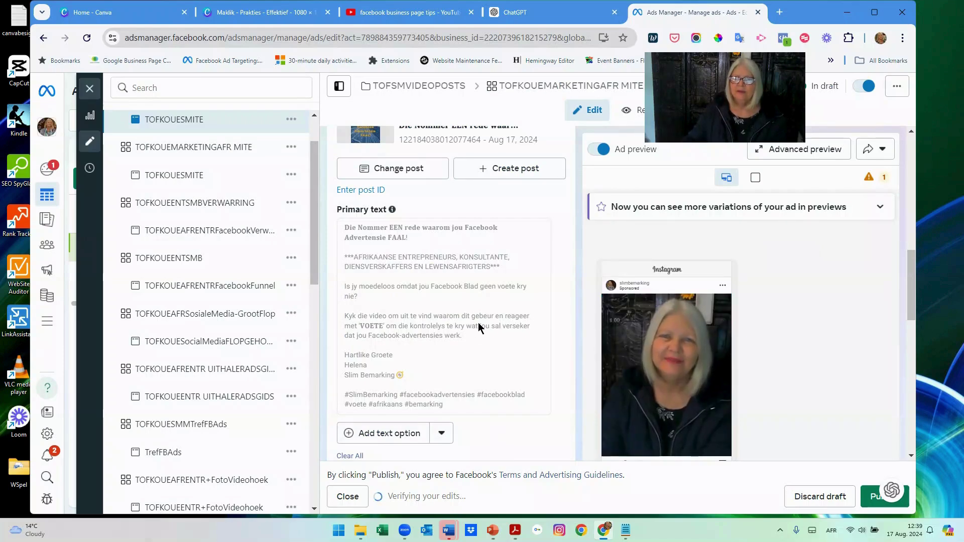
Step: Check the ad's primary text, placement and creative settings, and rename the ad as TOFKOUESNReenRede
{"action": "scroll", "coordinate": [478, 325], "scroll_direction": "down", "scroll_amount": 2}
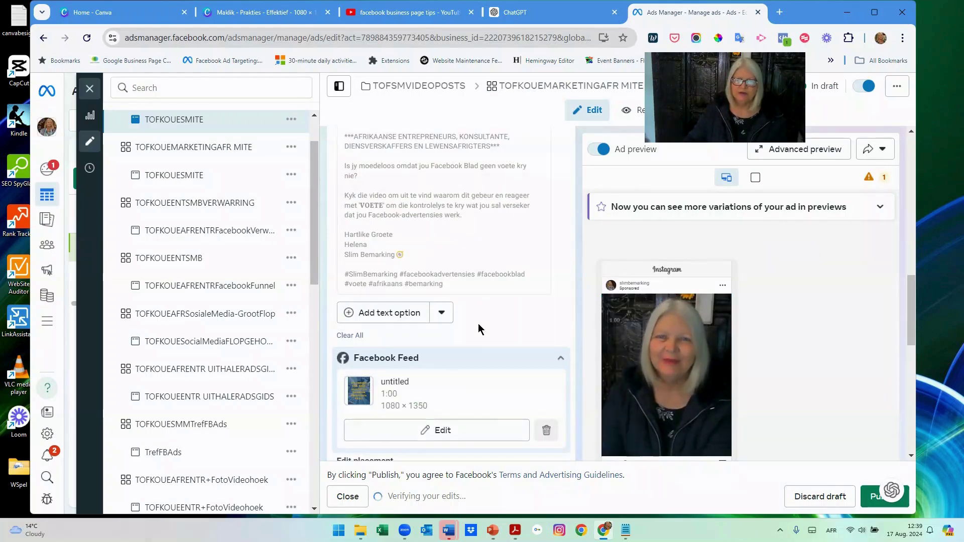
{"action": "scroll", "coordinate": [478, 323], "scroll_direction": "down", "scroll_amount": 3}
{"action": "scroll", "coordinate": [478, 323], "scroll_direction": "down", "scroll_amount": 1}
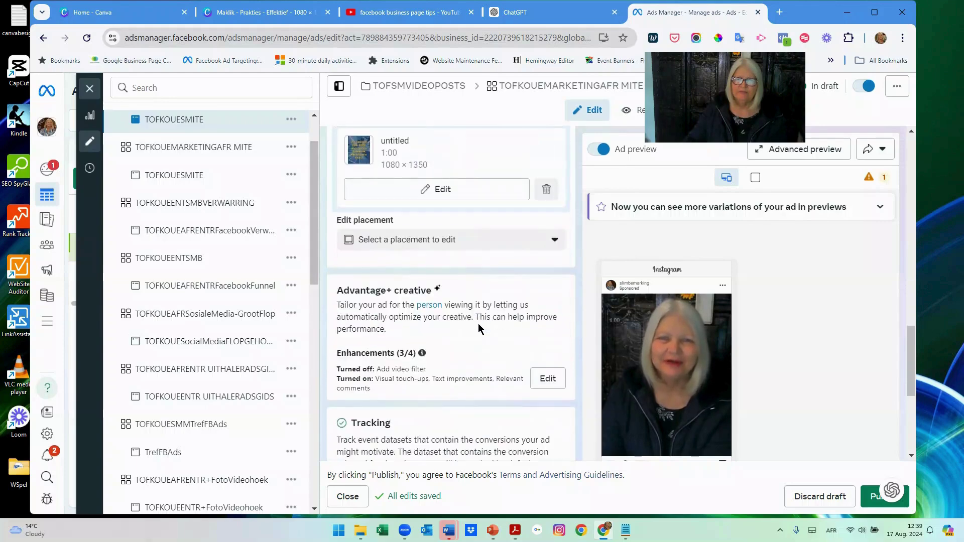
{"action": "scroll", "coordinate": [477, 350], "scroll_direction": "up", "scroll_amount": 4}
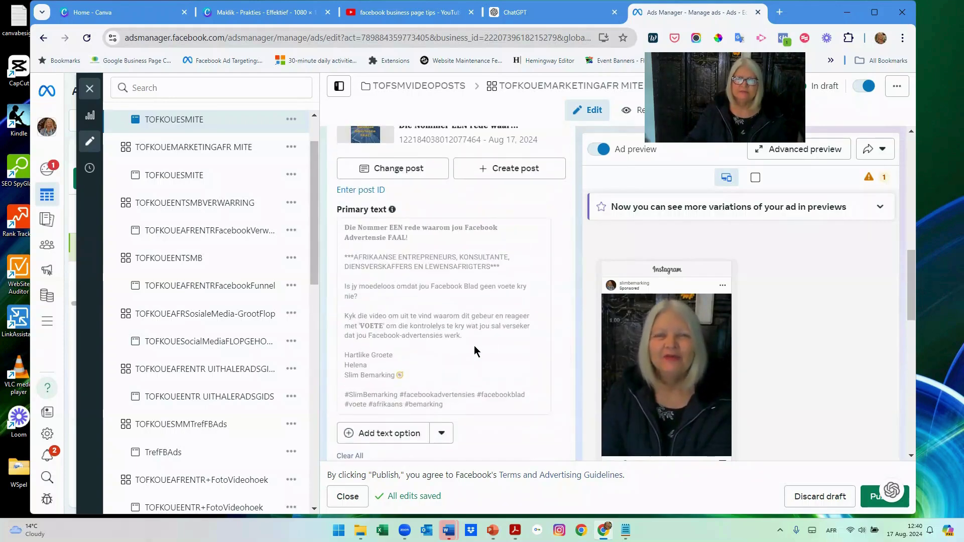
{"action": "scroll", "coordinate": [477, 350], "scroll_direction": "up", "scroll_amount": 6}
{"action": "scroll", "coordinate": [475, 350], "scroll_direction": "up", "scroll_amount": 4}
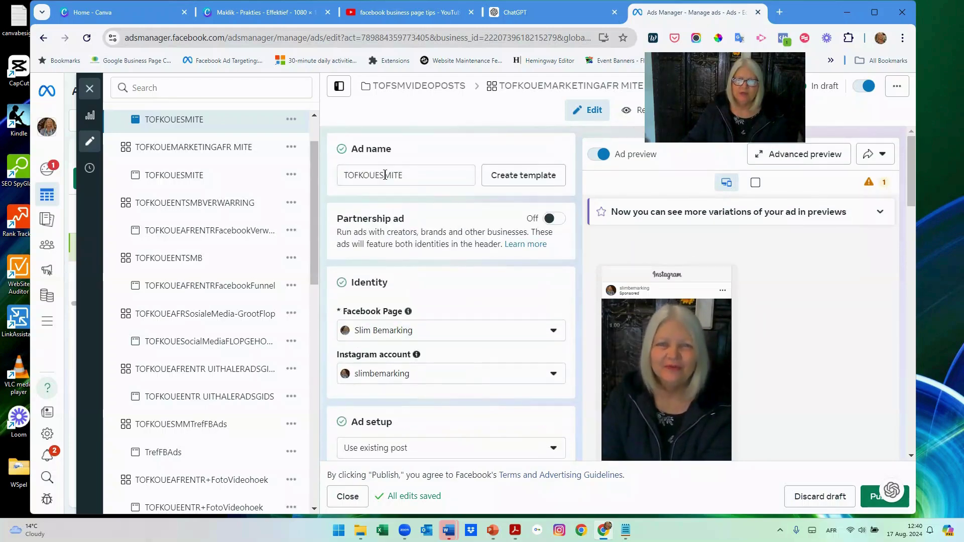
{"action": "left_click_drag", "start_coordinate": [385, 175], "coordinate": [402, 176]}
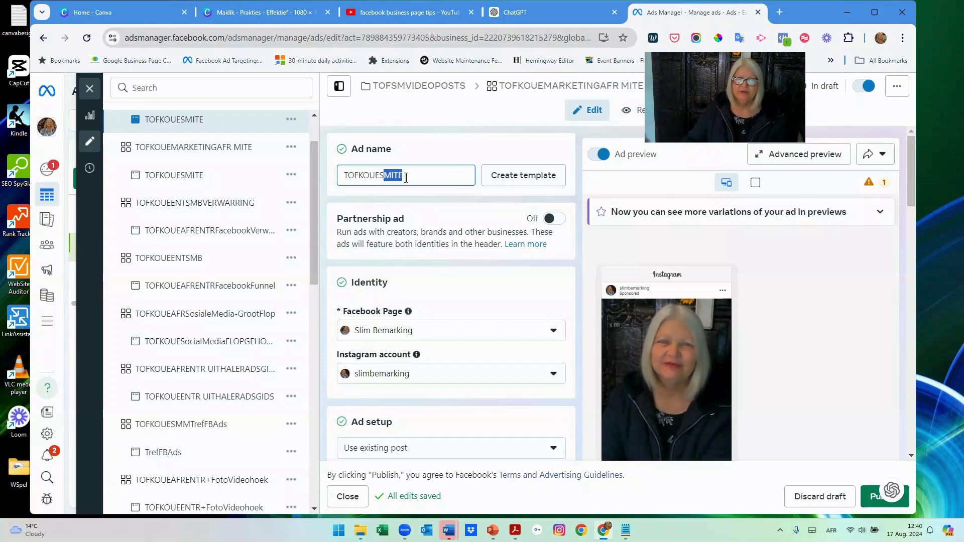
{"action": "scroll", "coordinate": [465, 328], "scroll_direction": "down", "scroll_amount": 6}
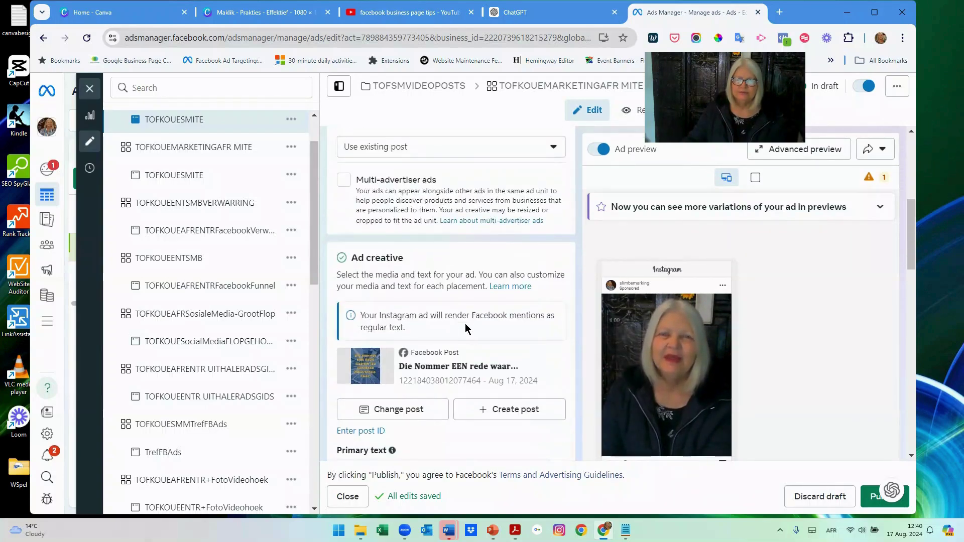
{"action": "scroll", "coordinate": [465, 286], "scroll_direction": "up", "scroll_amount": 6}
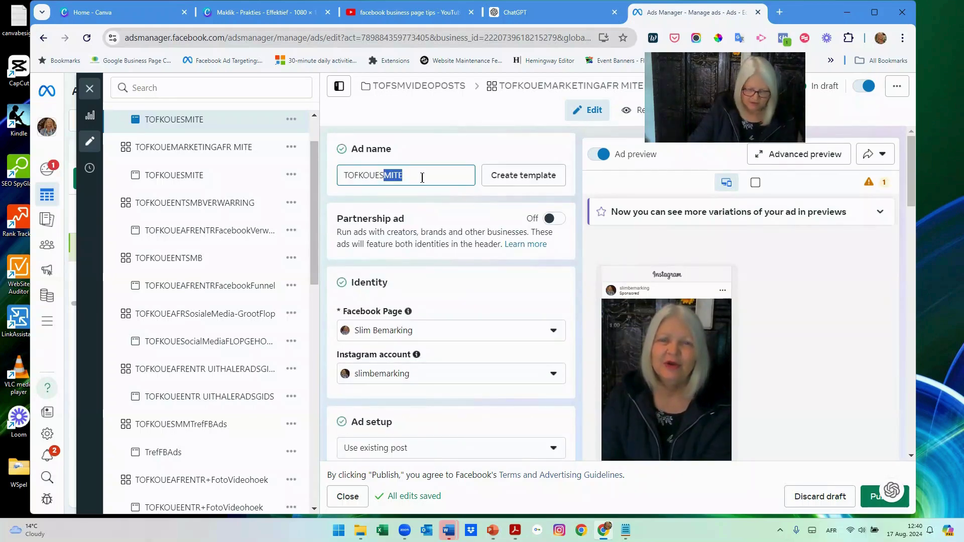
{"action": "type", "text": "Nr"}
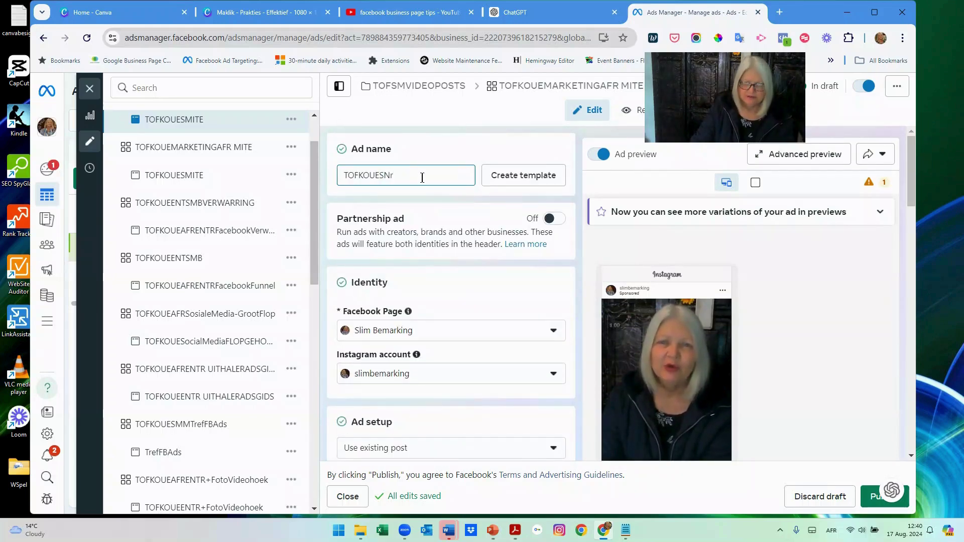
{"action": "key", "text": "BackSpace"}
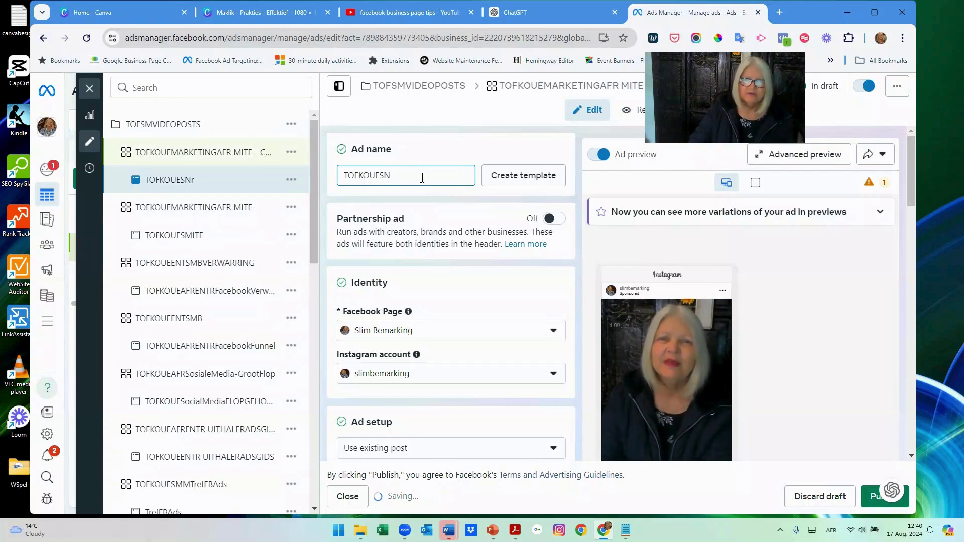
{"action": "type", "text": "R"}
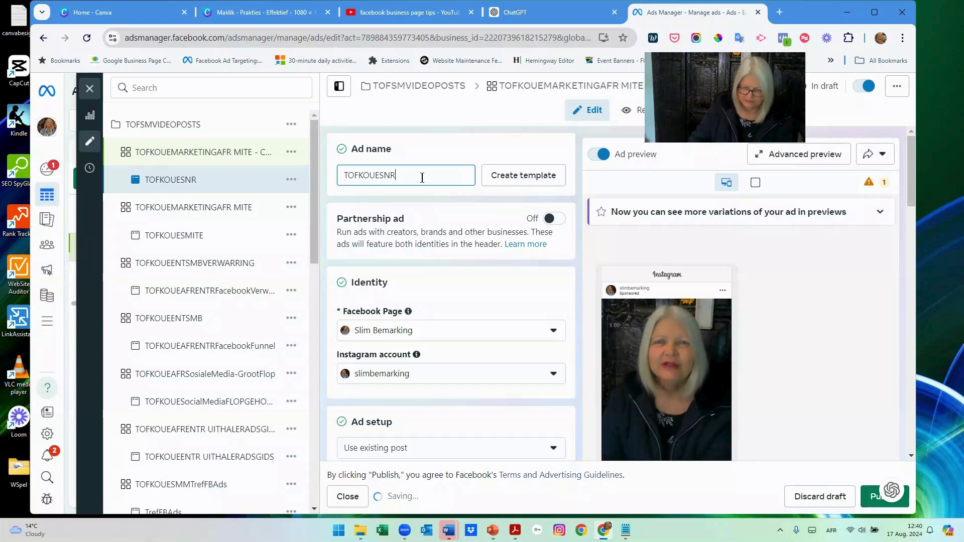
{"action": "type", "text": "ee"}
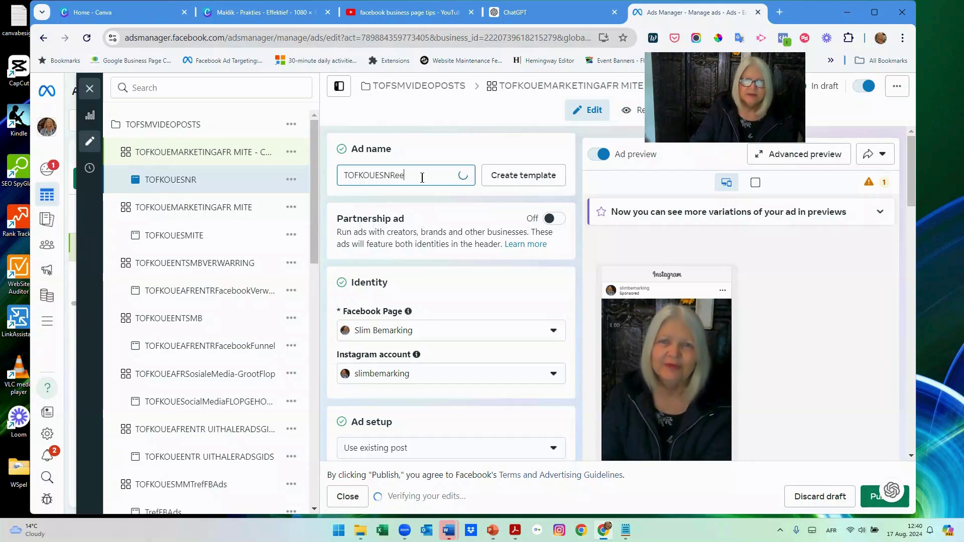
{"action": "type", "text": "nRede"}
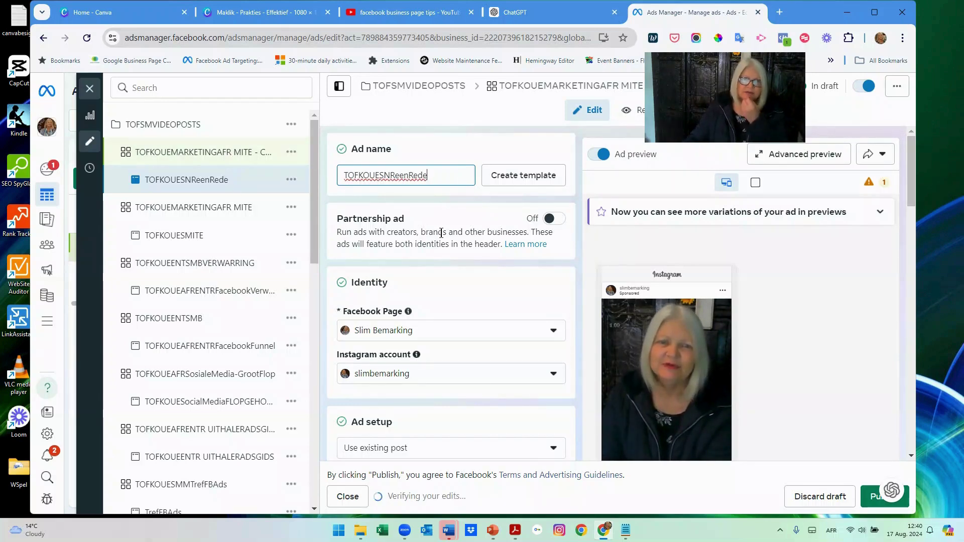
Step: Rename the duplicated ad set as "TOFKOUEMARKETINGAFR nr een rede"
{"action": "left_click", "coordinate": [234, 153]}
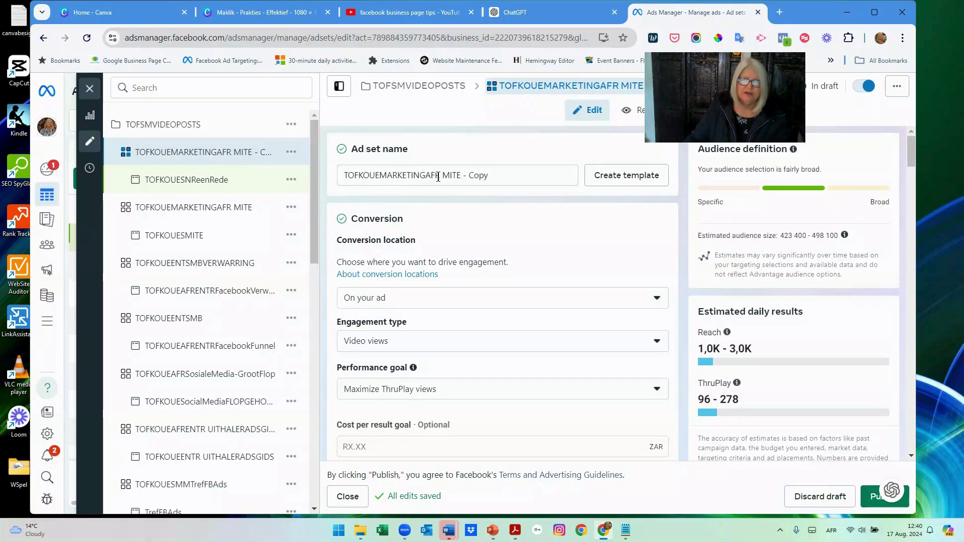
{"action": "left_click_drag", "start_coordinate": [441, 177], "coordinate": [502, 179]}
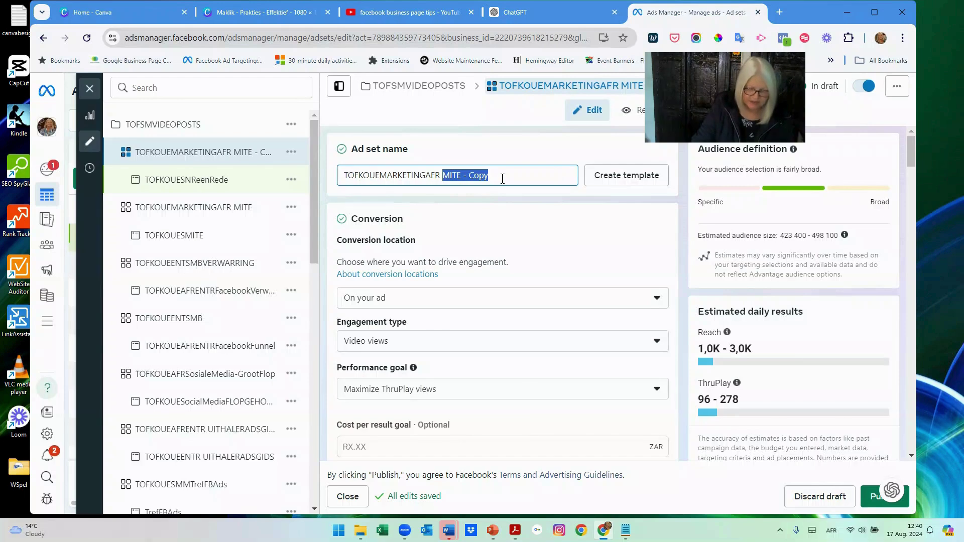
{"action": "type", "text": "nr"}
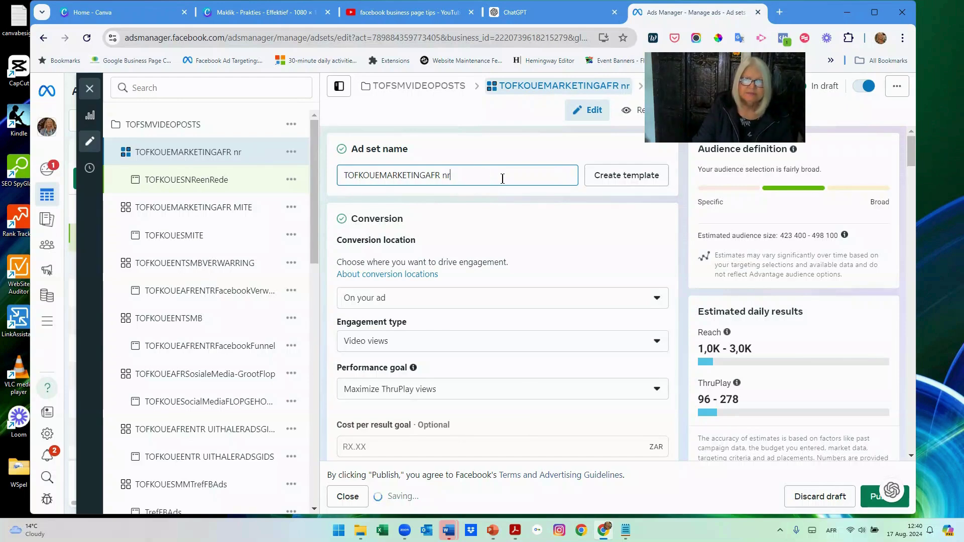
{"action": "type", "text": " een rede"}
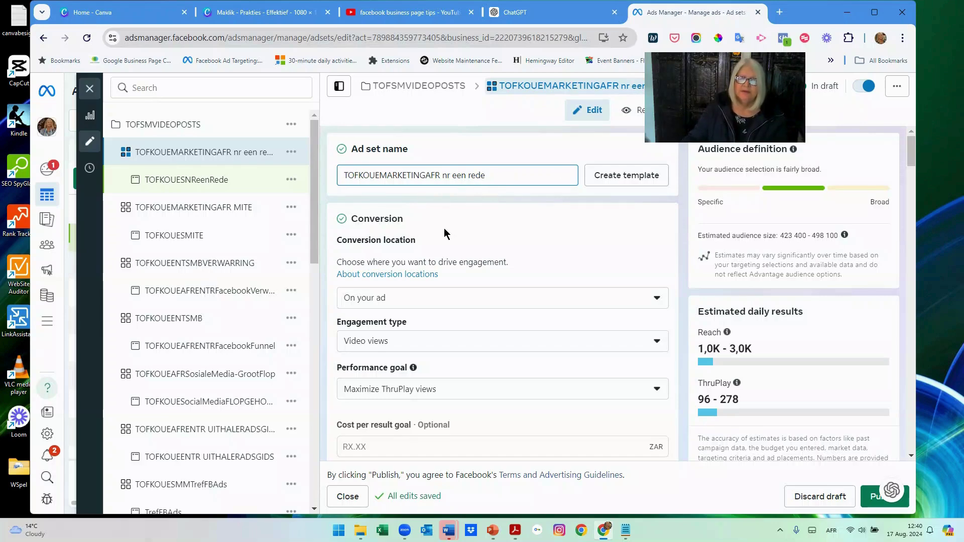
Step: Check the settings of the duplicated ad set and its ad, and publish both drafts
{"action": "scroll", "coordinate": [445, 232], "scroll_direction": "down", "scroll_amount": 1}
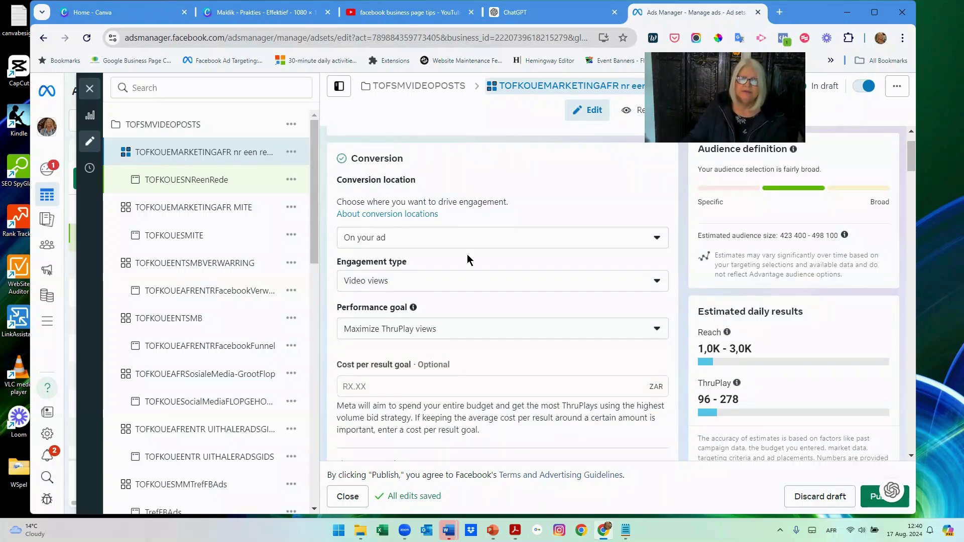
{"action": "scroll", "coordinate": [467, 254], "scroll_direction": "down", "scroll_amount": 5}
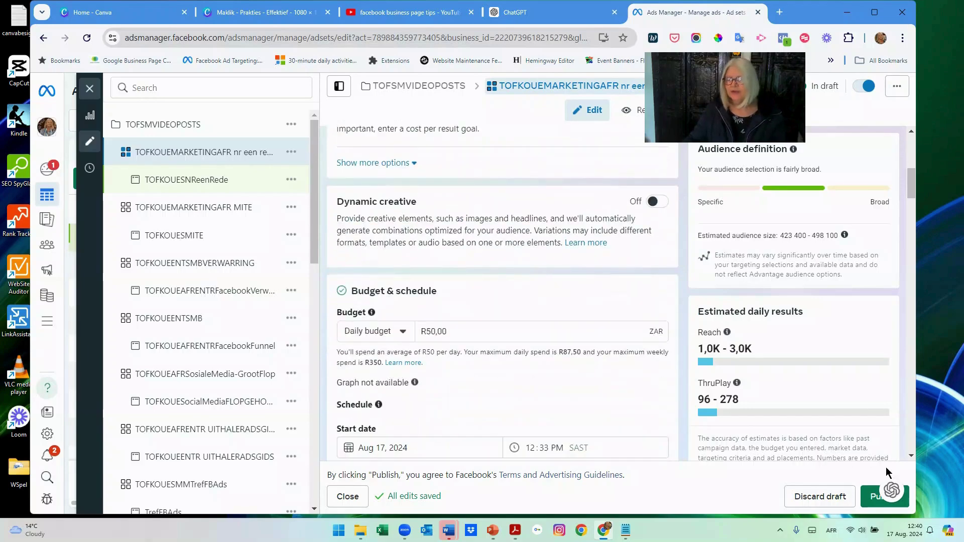
{"action": "left_click", "coordinate": [190, 181]}
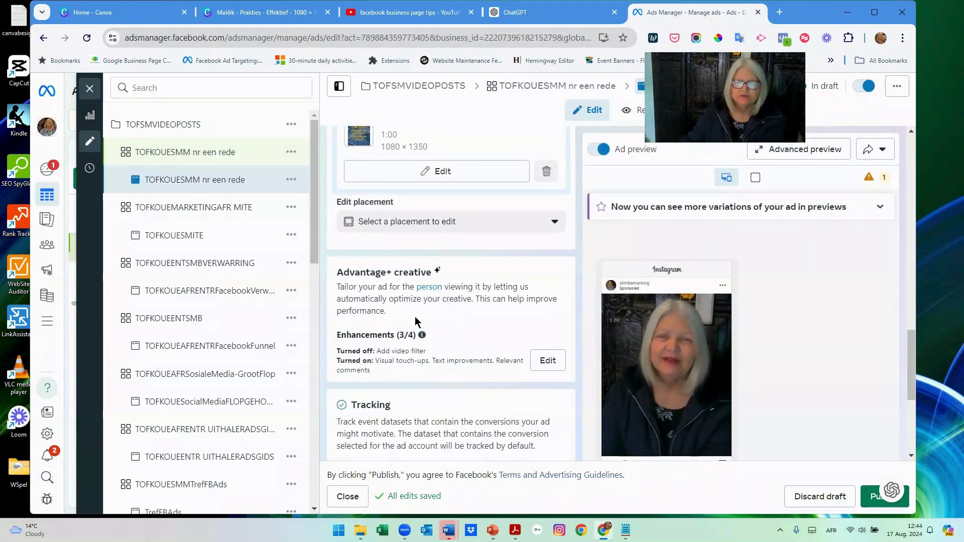
{"action": "scroll", "coordinate": [442, 352], "scroll_direction": "down", "scroll_amount": 3}
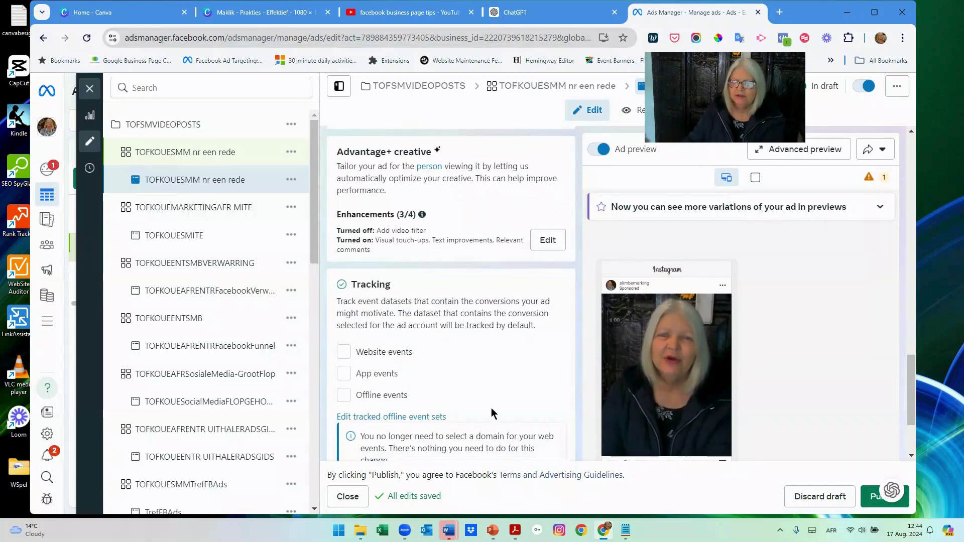
{"action": "left_click", "coordinate": [871, 499]}
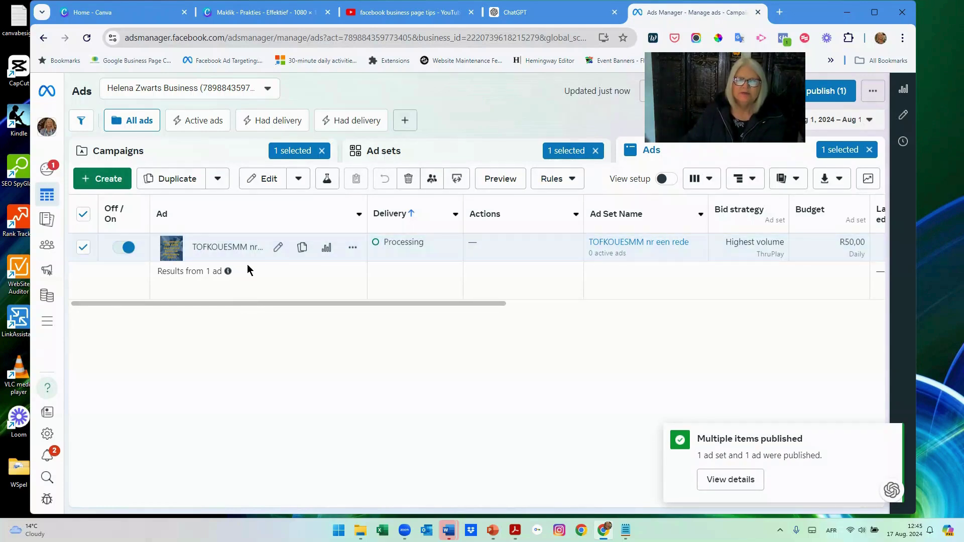
Step: Turn off the TOFKOUESMITE ad in the TOFKOUEMARKETINGAFR MITE ad set of the TOFSMVIDEOPOSTS campaign
{"action": "left_click", "coordinate": [505, 159]}
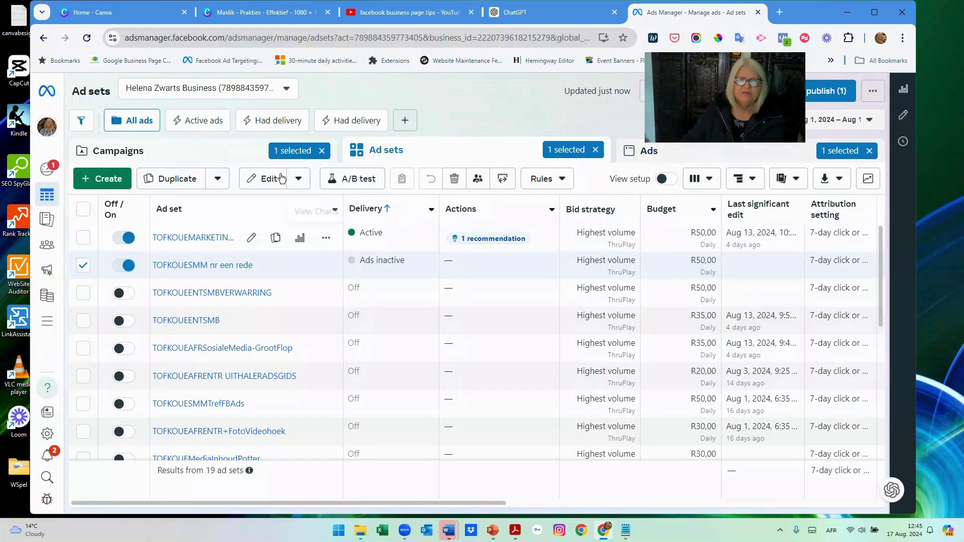
{"action": "left_click", "coordinate": [220, 151]}
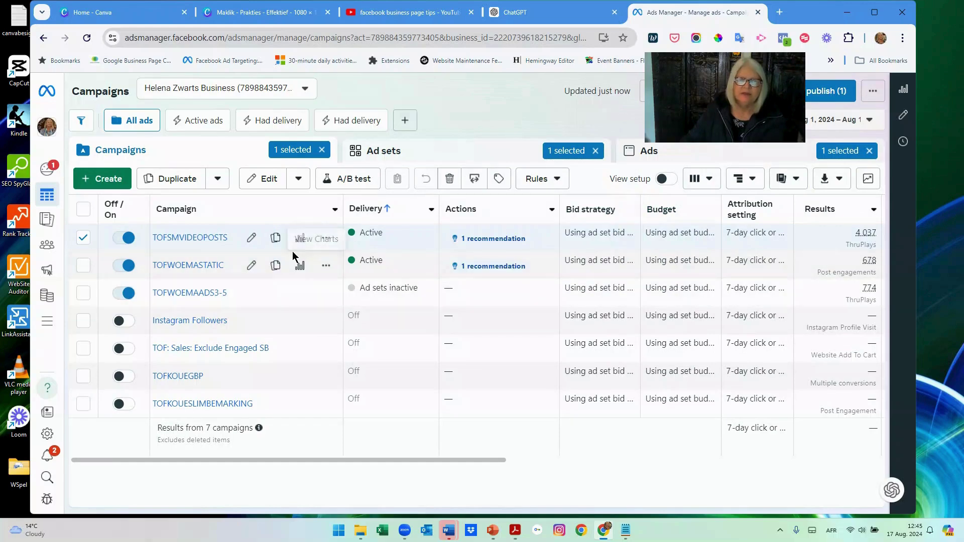
{"action": "left_click", "coordinate": [477, 151]}
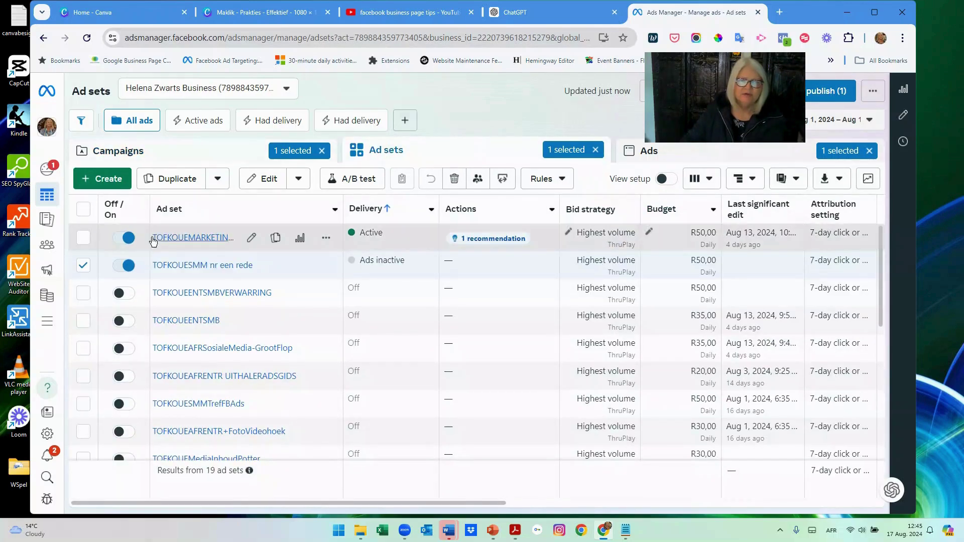
{"action": "left_click", "coordinate": [85, 238]}
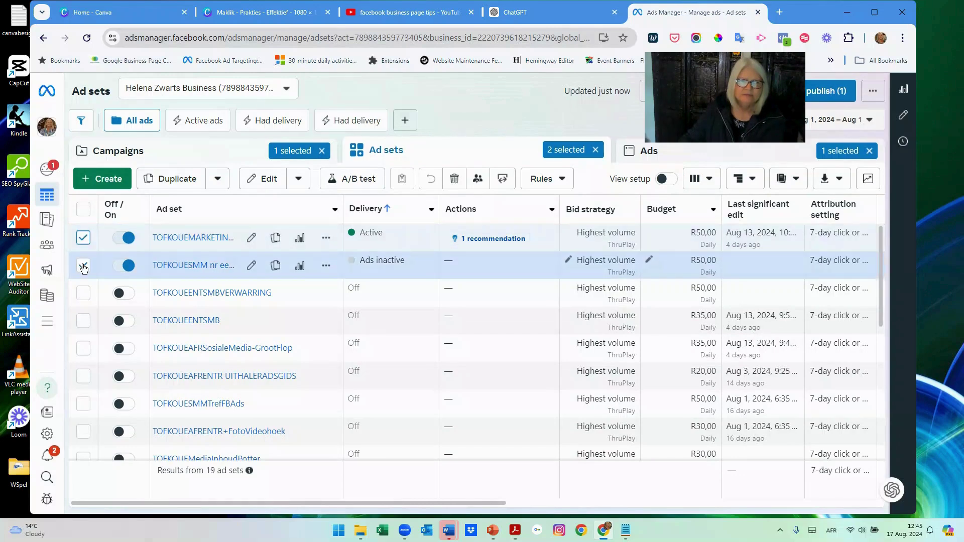
{"action": "left_click", "coordinate": [83, 267]}
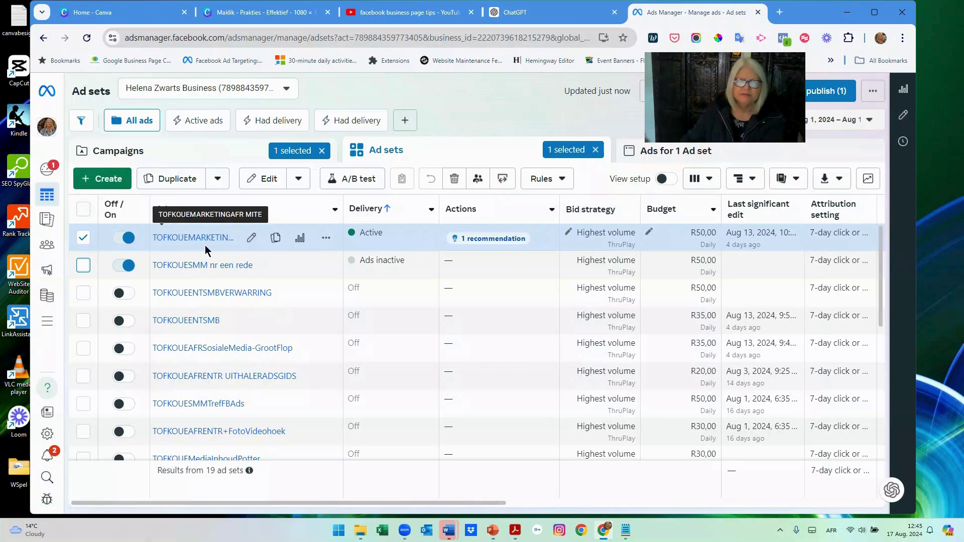
{"action": "left_click", "coordinate": [189, 239]}
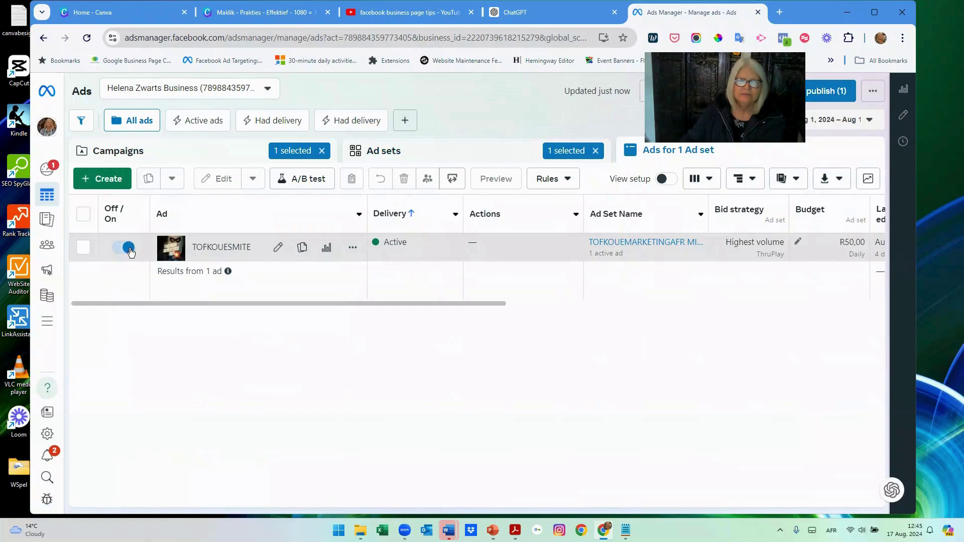
{"action": "left_click", "coordinate": [128, 248]}
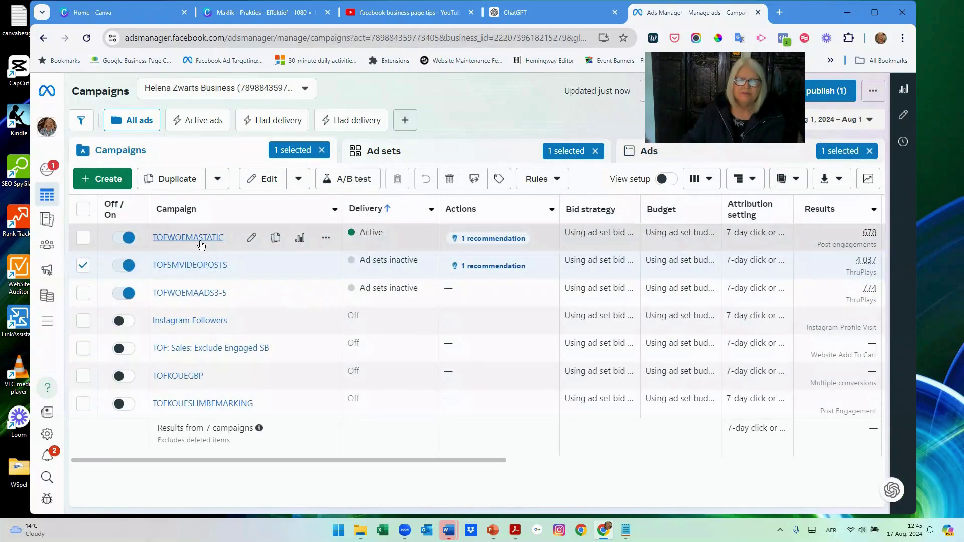
Step: Deselect TOFSMVIDEOPOSTS and open the Hero ad in TOFWOEMASTATIC's TOFKOUESTATICSB ED ENT AFR HERO ad set for editing
{"action": "left_click", "coordinate": [83, 266]}
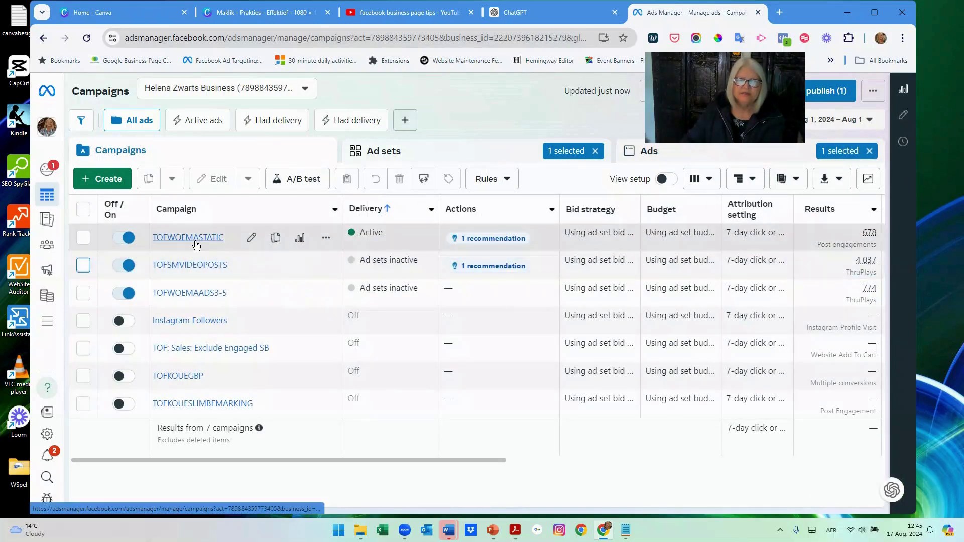
{"action": "left_click", "coordinate": [196, 243]}
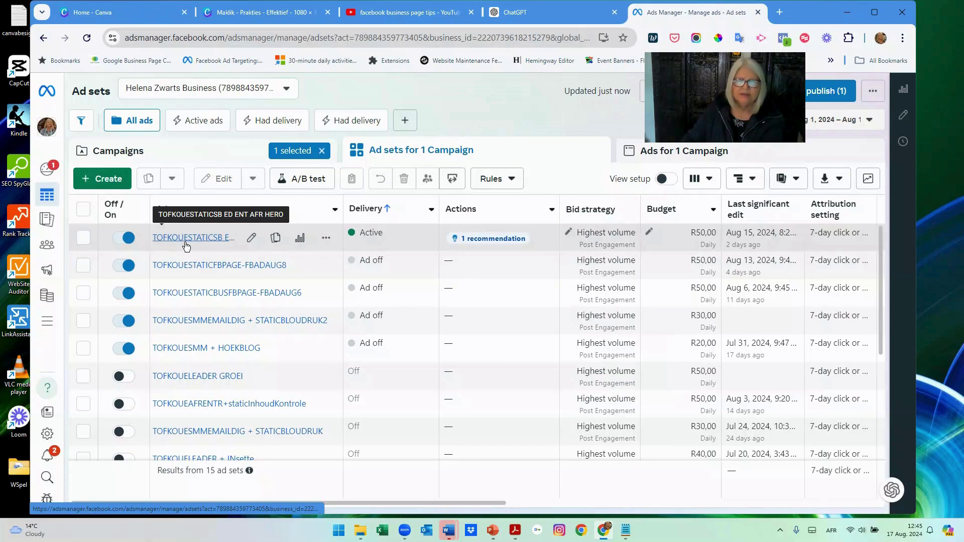
{"action": "left_click", "coordinate": [186, 245]}
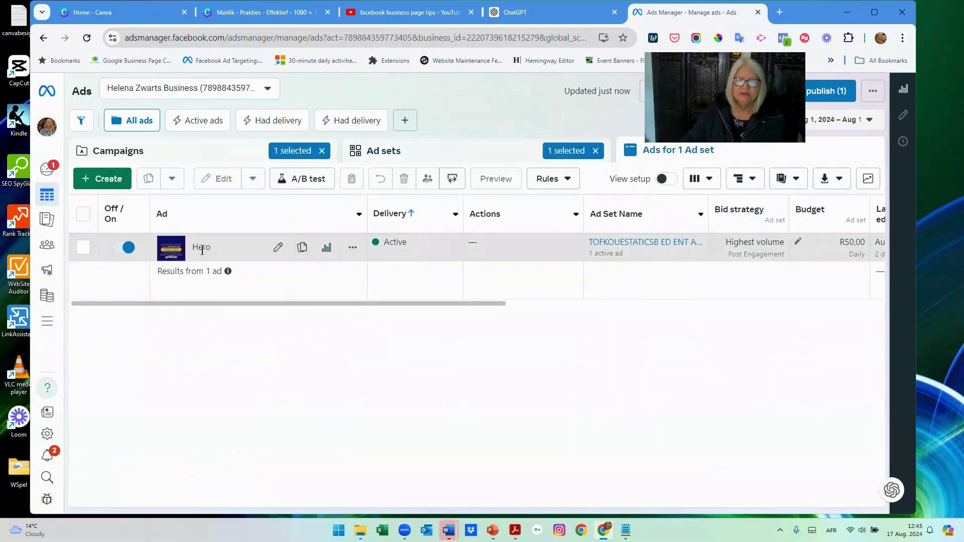
{"action": "left_click", "coordinate": [277, 247]}
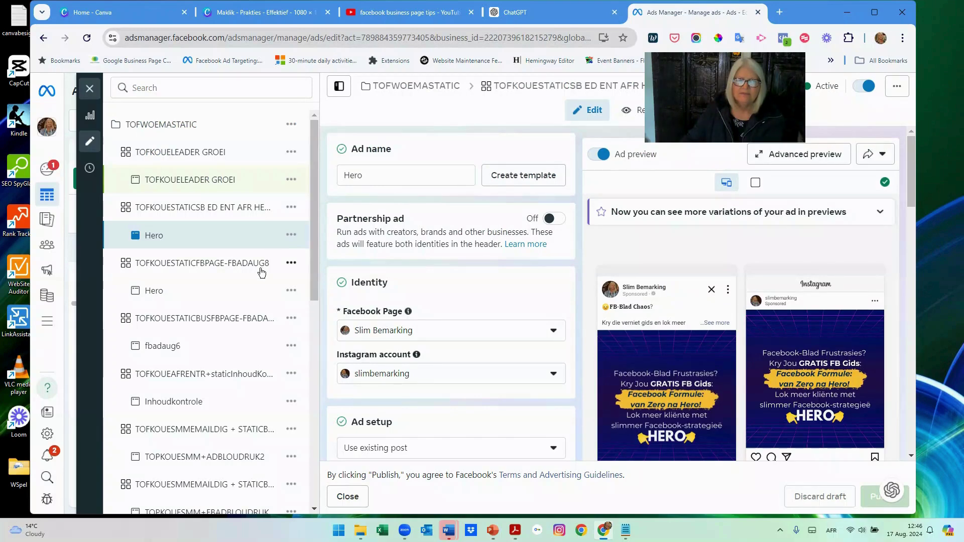
Step: Open the TOFKOUELEADER GROEI draft ad and examine its Facebook post, primary text, placement settings and preview
{"action": "left_click", "coordinate": [224, 188]}
{"action": "scroll", "coordinate": [527, 361], "scroll_direction": "down", "scroll_amount": 10}
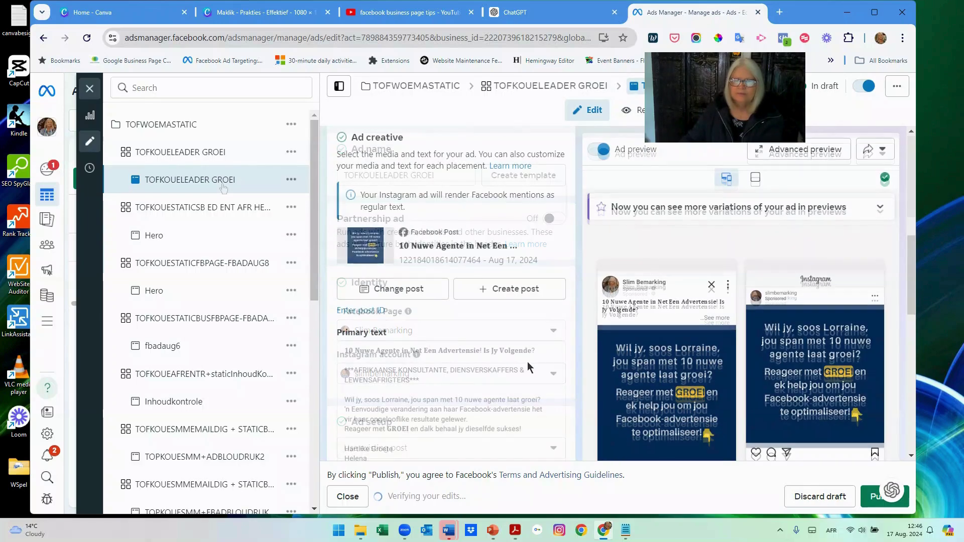
{"action": "scroll", "coordinate": [463, 301], "scroll_direction": "down", "scroll_amount": 3}
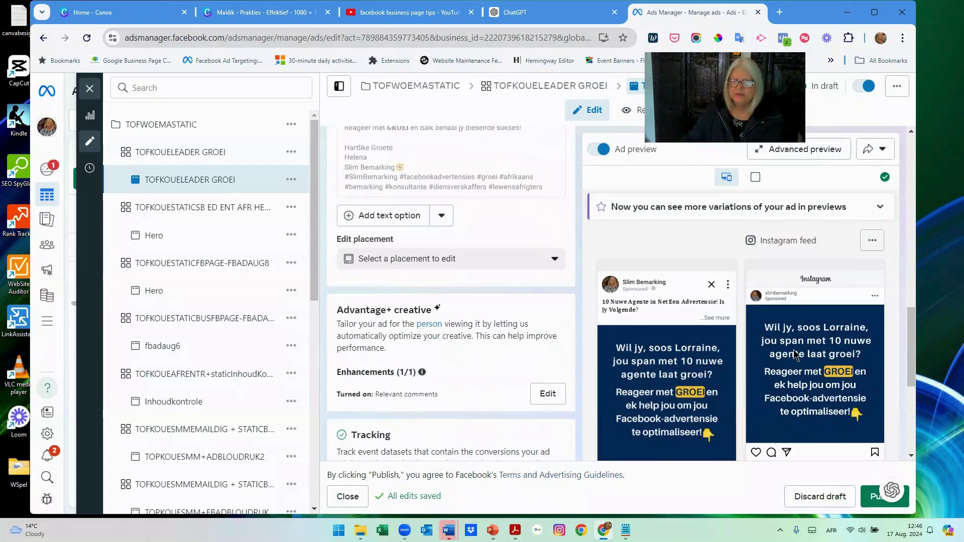
{"action": "scroll", "coordinate": [462, 260], "scroll_direction": "up", "scroll_amount": 5}
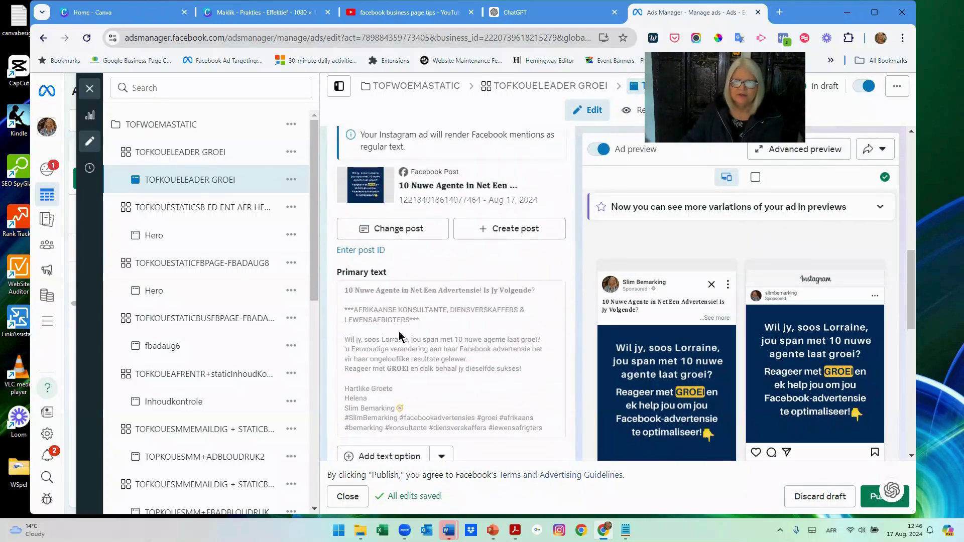
Step: Examine the TOFKOUELEADER GROEI draft ad's primary text, Advantage+ creative, tracking and ad setup settings
{"action": "scroll", "coordinate": [471, 326], "scroll_direction": "down", "scroll_amount": 3}
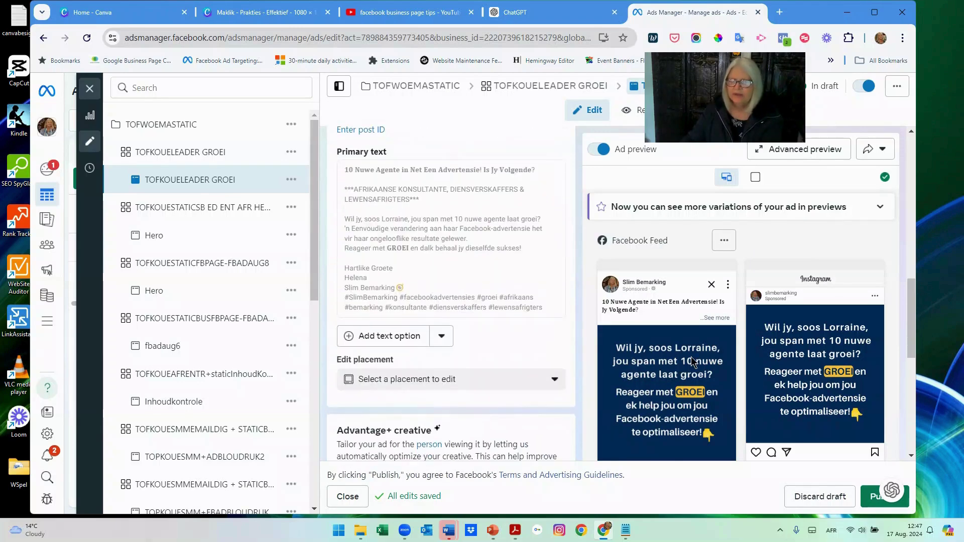
{"action": "scroll", "coordinate": [469, 307], "scroll_direction": "up", "scroll_amount": 1}
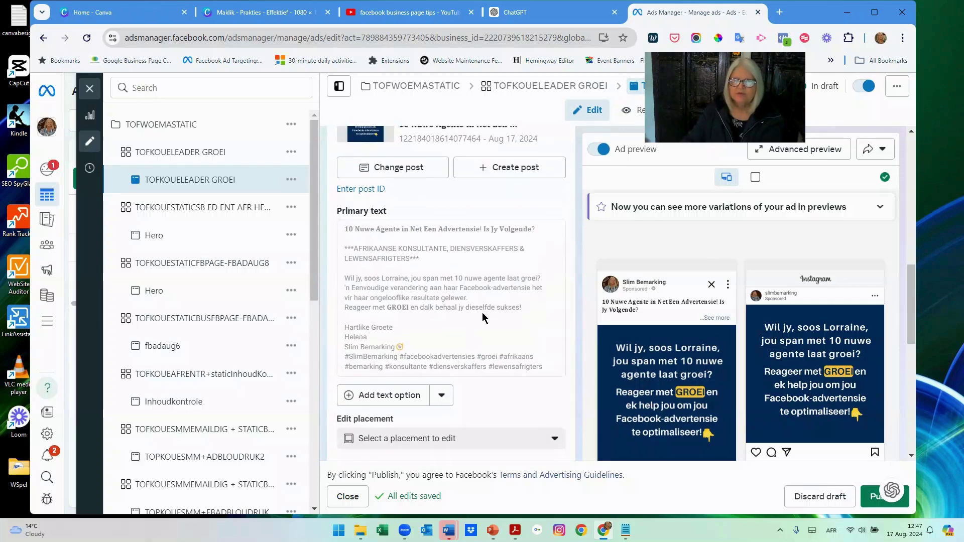
{"action": "scroll", "coordinate": [483, 317], "scroll_direction": "down", "scroll_amount": 7}
{"action": "scroll", "coordinate": [483, 317], "scroll_direction": "down", "scroll_amount": 2}
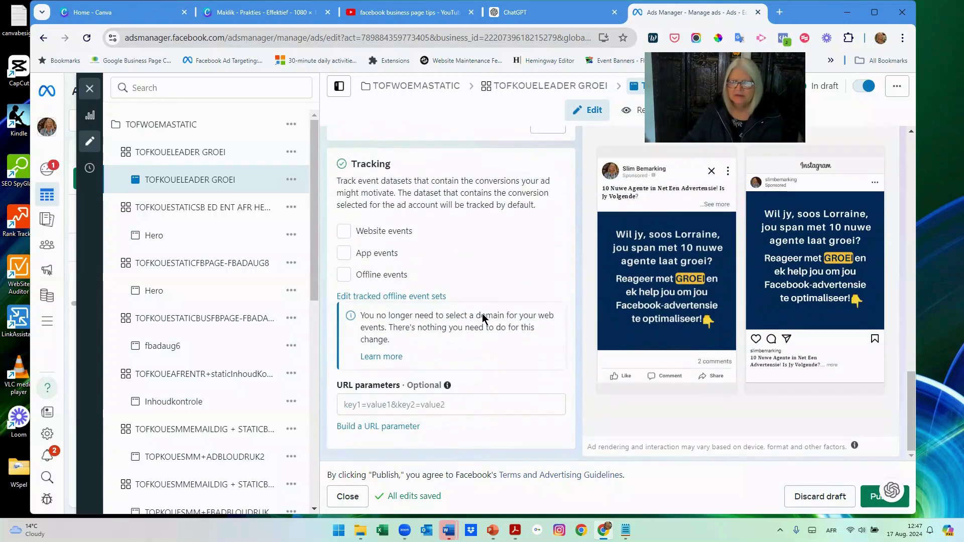
{"action": "scroll", "coordinate": [482, 318], "scroll_direction": "up", "scroll_amount": 4}
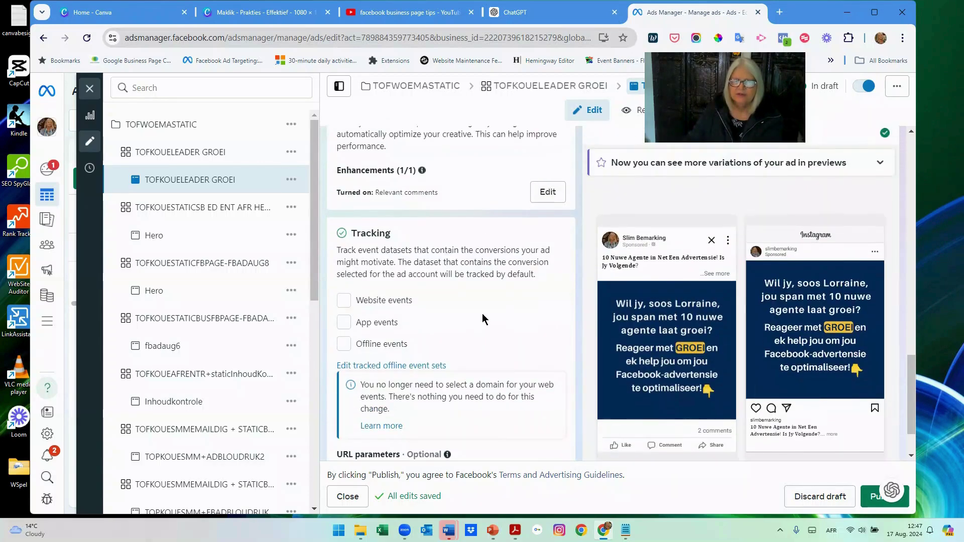
{"action": "scroll", "coordinate": [482, 315], "scroll_direction": "up", "scroll_amount": 8}
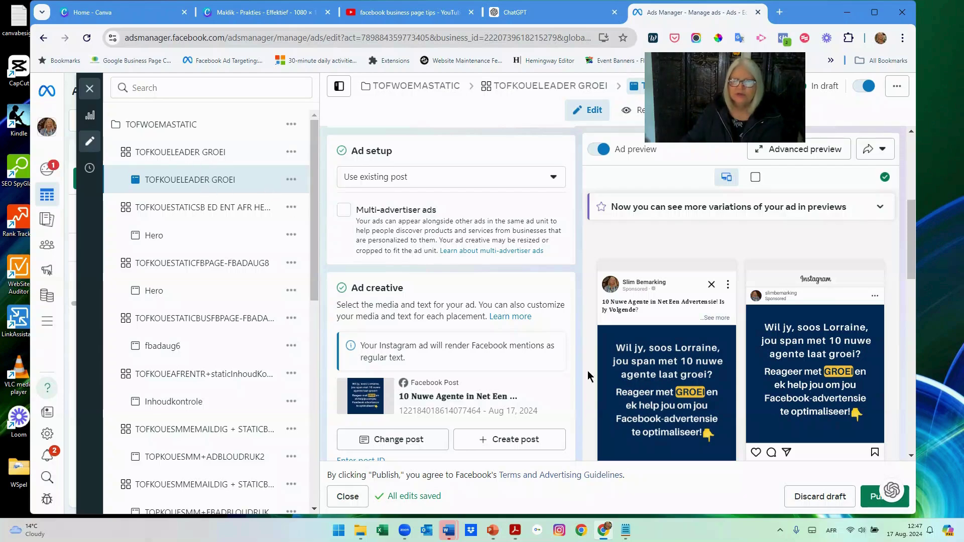
Step: Open the TOFKOUELEADER GROEI ad set and examine its daily budget, audience, detailed targeting, languages and manual placements
{"action": "left_click", "coordinate": [167, 159]}
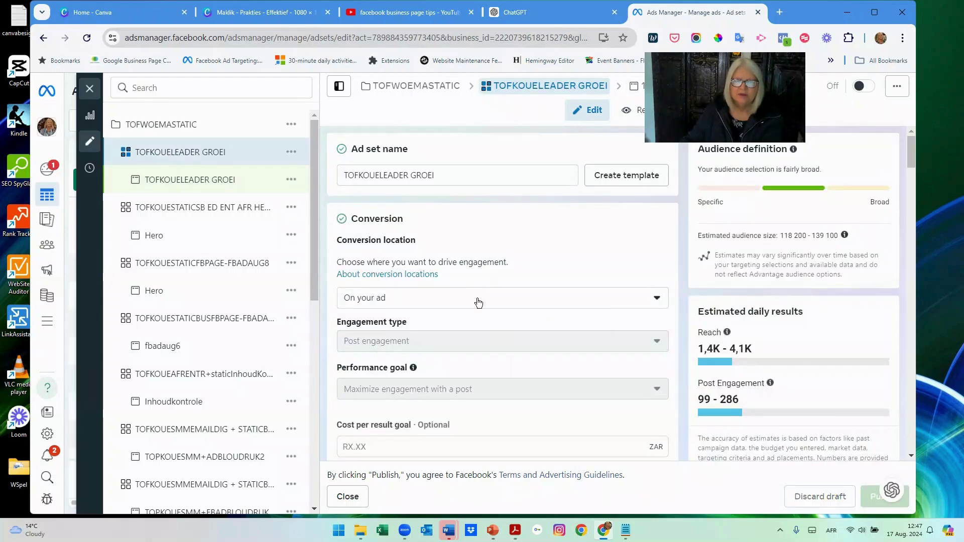
{"action": "scroll", "coordinate": [474, 311], "scroll_direction": "down", "scroll_amount": 9}
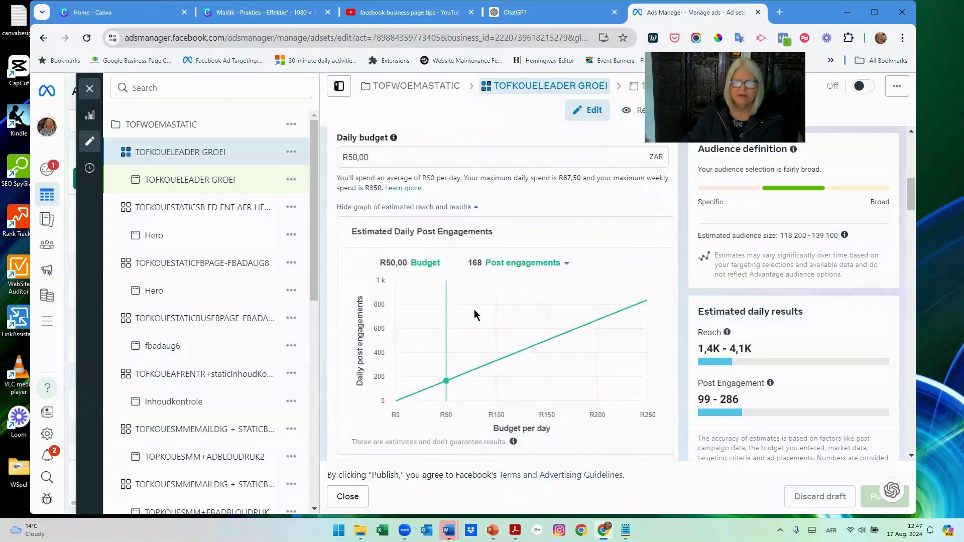
{"action": "scroll", "coordinate": [474, 311], "scroll_direction": "down", "scroll_amount": 10}
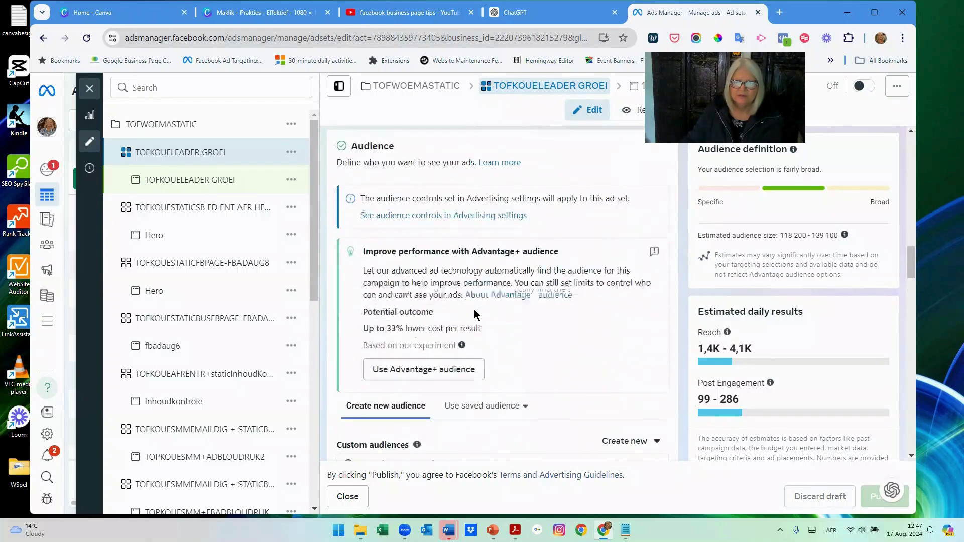
{"action": "scroll", "coordinate": [474, 315], "scroll_direction": "down", "scroll_amount": 6}
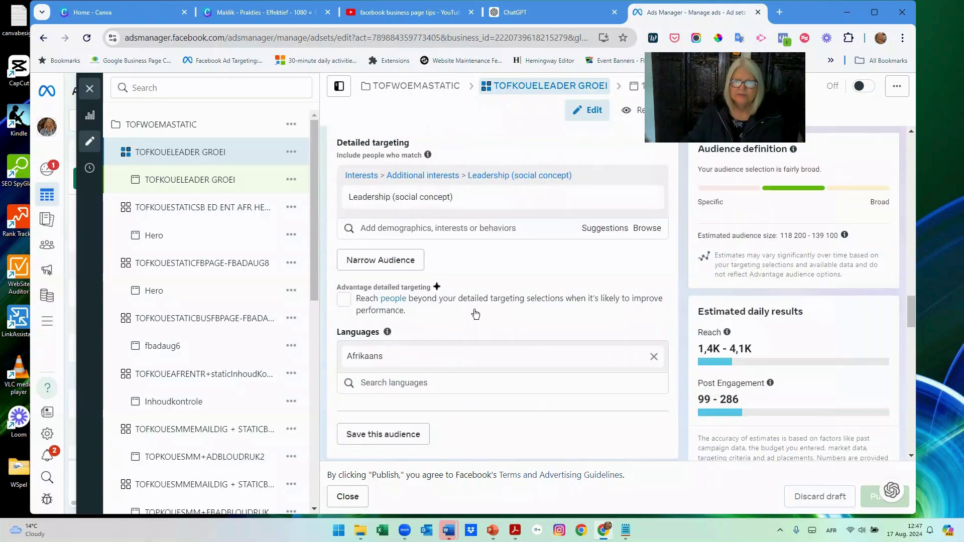
{"action": "mouse_move", "coordinate": [356, 209]}
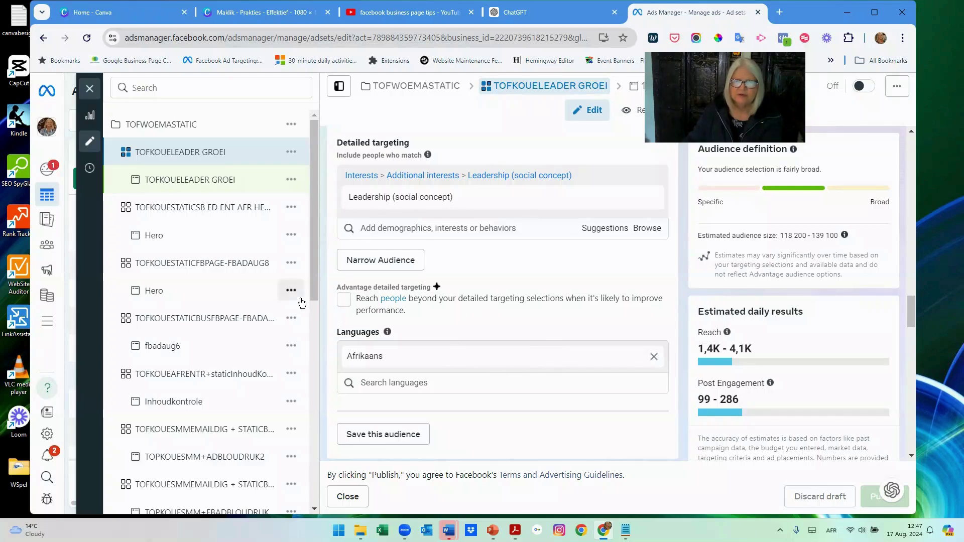
{"action": "scroll", "coordinate": [533, 291], "scroll_direction": "up", "scroll_amount": 10}
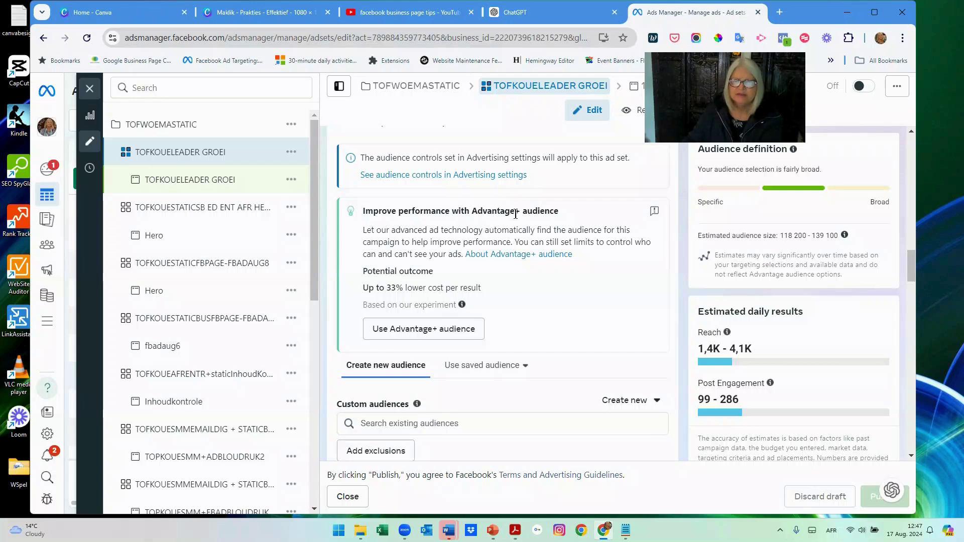
{"action": "scroll", "coordinate": [563, 284], "scroll_direction": "down", "scroll_amount": 5}
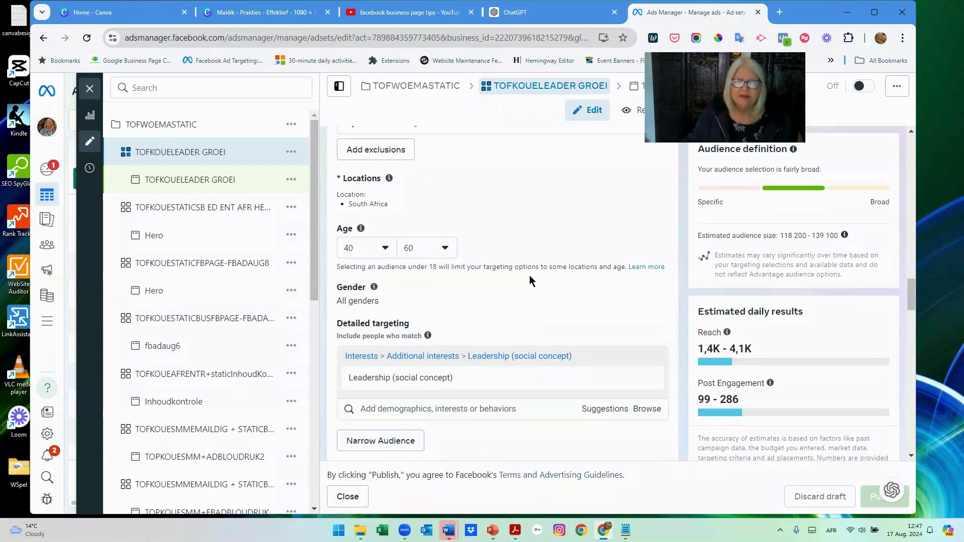
{"action": "scroll", "coordinate": [529, 299], "scroll_direction": "down", "scroll_amount": 6}
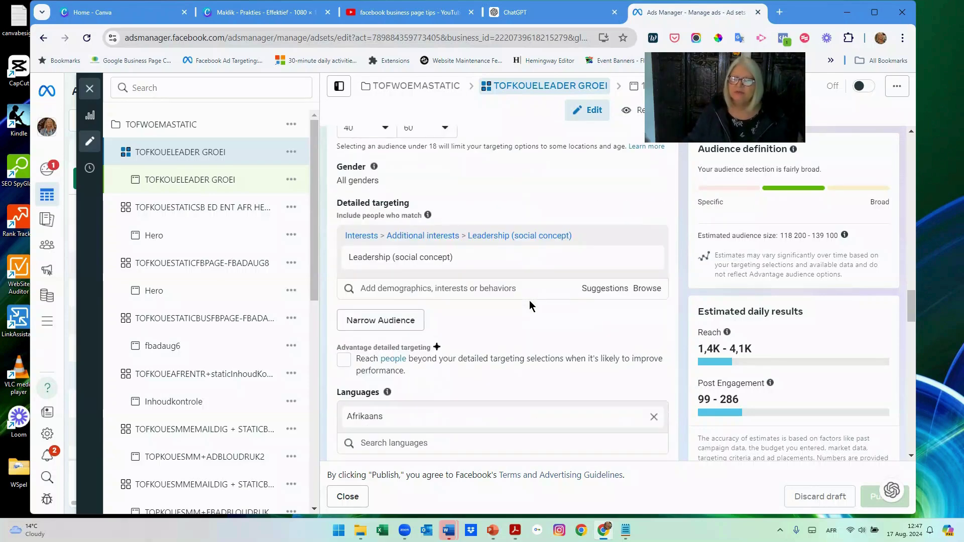
{"action": "scroll", "coordinate": [529, 314], "scroll_direction": "down", "scroll_amount": 8}
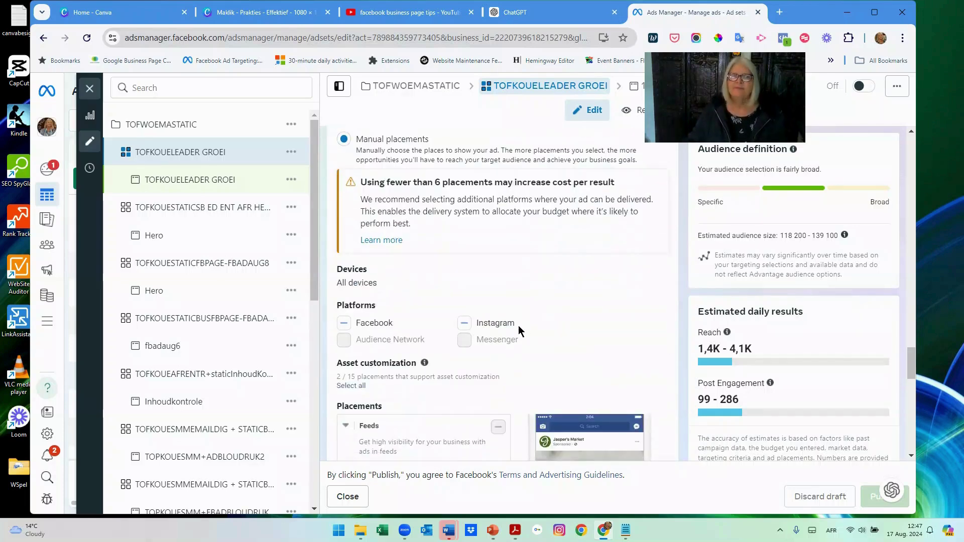
Step: Turn on the TOFKOUELEADER GROEI ad set, dismissing the cost-per-engagement warning, and return to its draft ad
{"action": "left_click", "coordinate": [864, 86]}
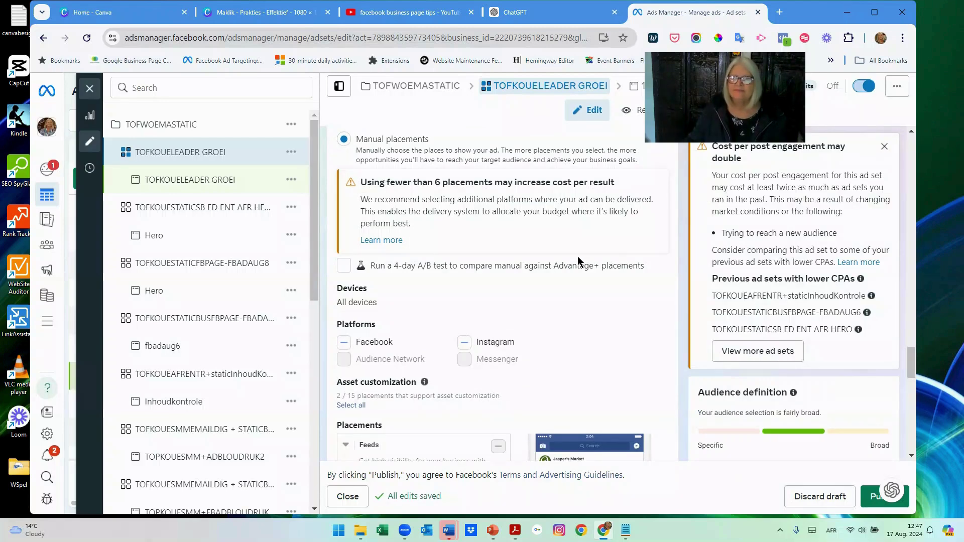
{"action": "left_click", "coordinate": [884, 147]}
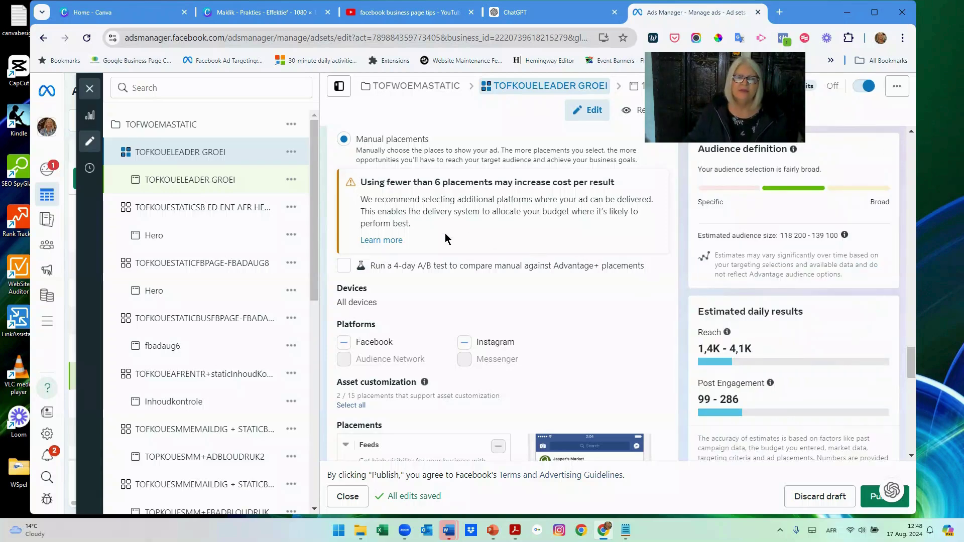
{"action": "left_click", "coordinate": [221, 187]}
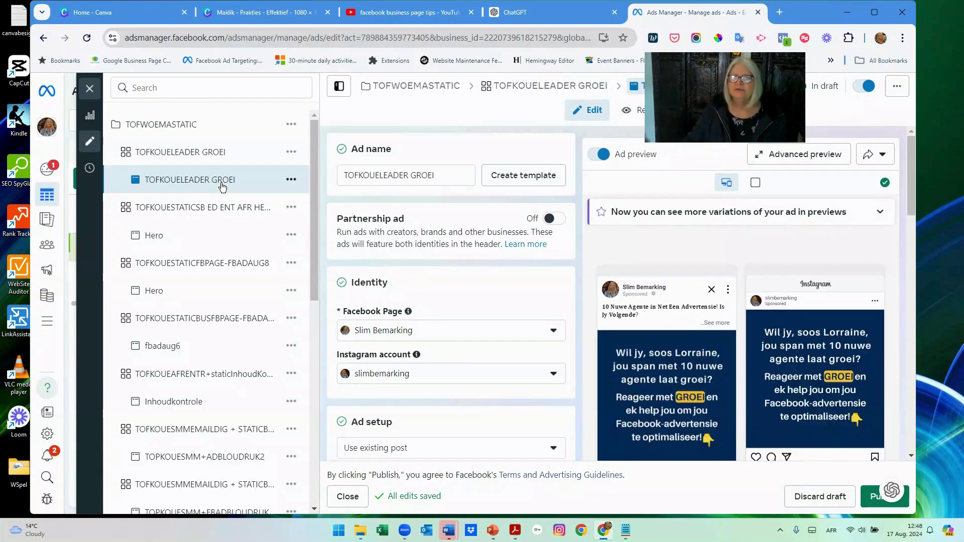
Step: Turn off the Hero ad in the TOFKOUESTATICSB ED ENT AFR HERO ad set and publish the change
{"action": "left_click", "coordinate": [162, 241]}
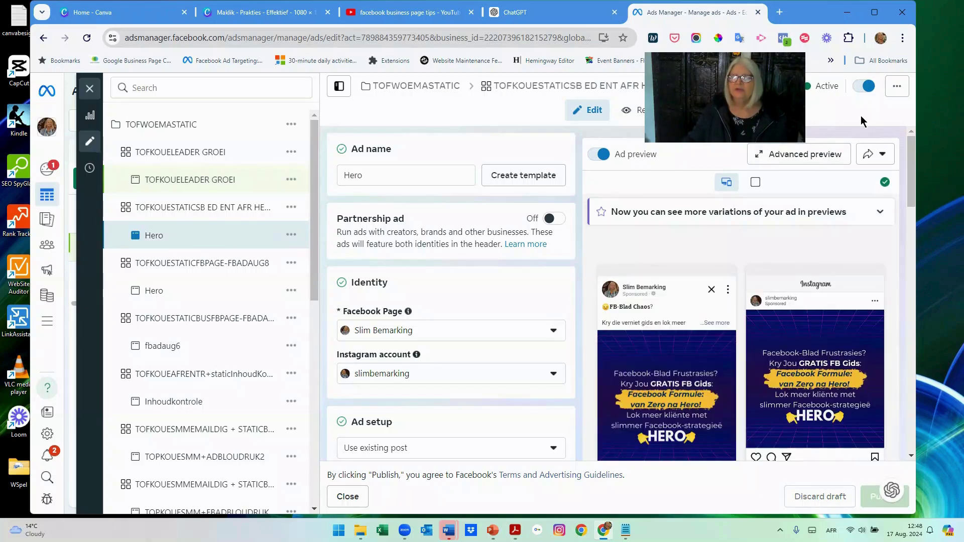
{"action": "left_click", "coordinate": [864, 85]}
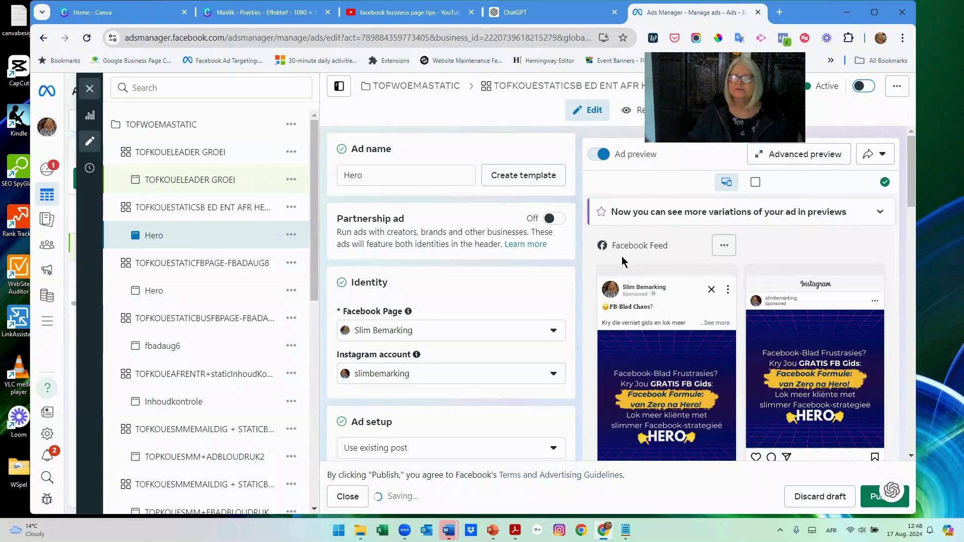
{"action": "left_click", "coordinate": [874, 497]}
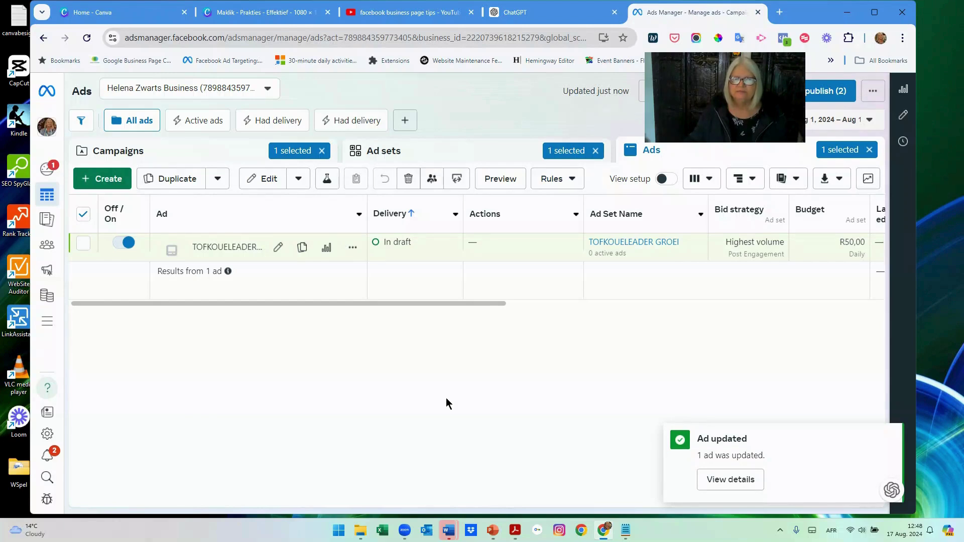
Step: Clear the ad, ad set and campaign selections and return to the full campaign list
{"action": "left_click", "coordinate": [870, 151]}
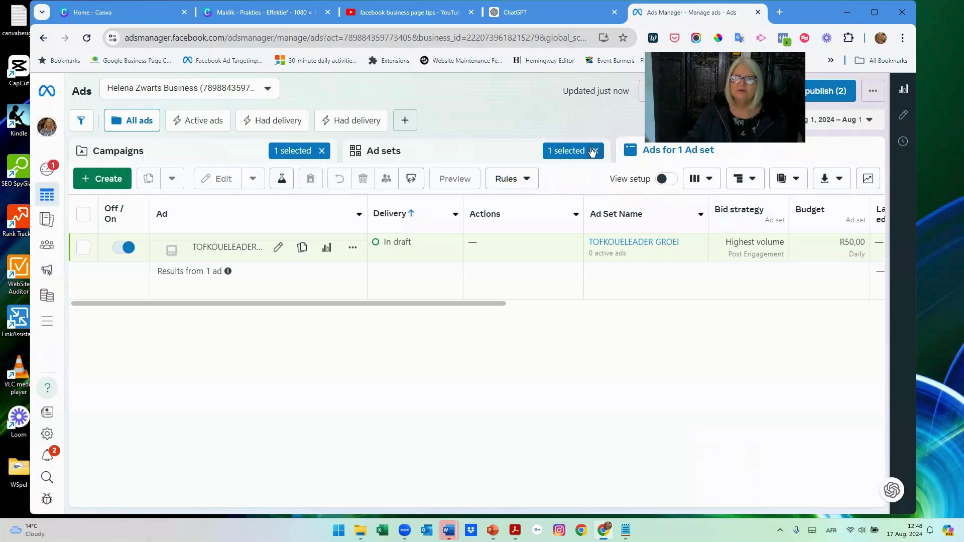
{"action": "left_click", "coordinate": [597, 151]}
{"action": "left_click", "coordinate": [322, 150]}
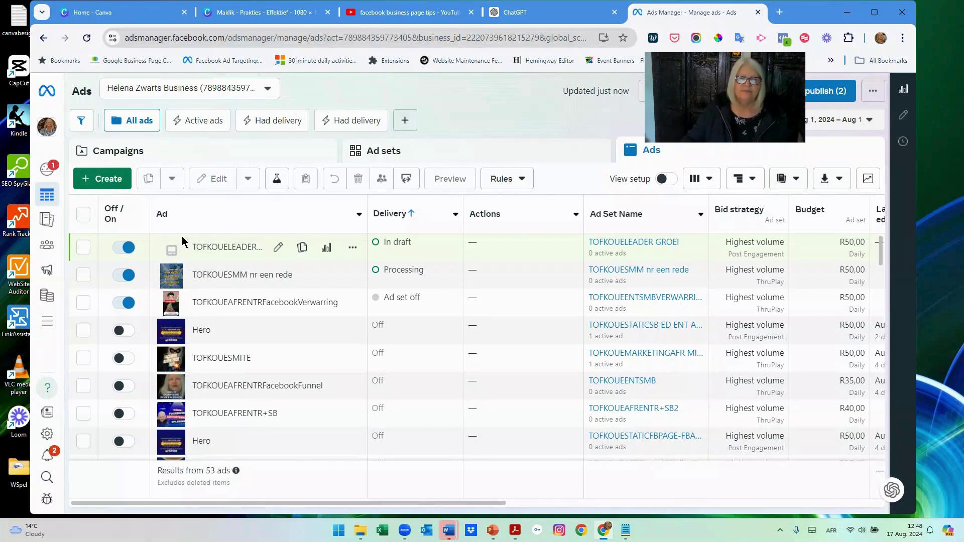
{"action": "left_click", "coordinate": [226, 157]}
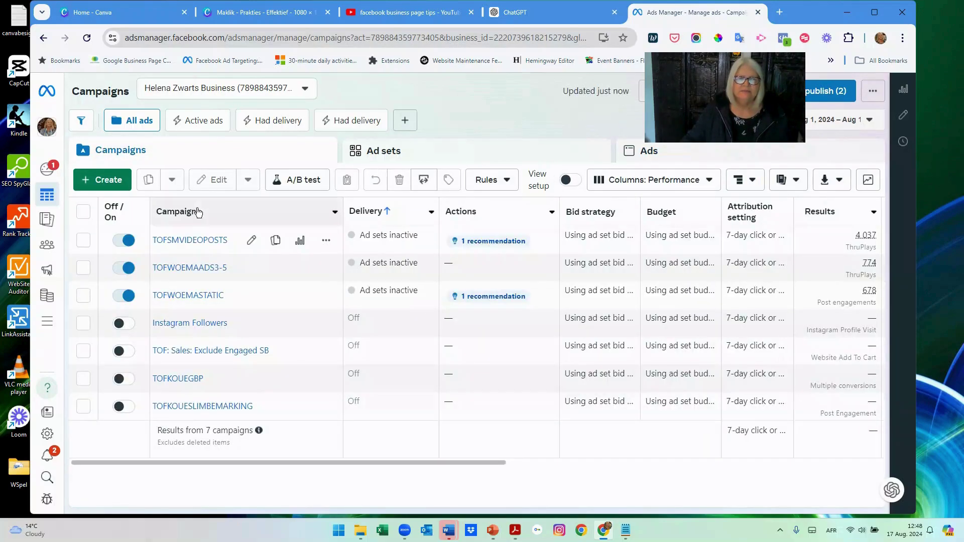
Step: Open the draft ad in TOFWOEMASTATIC's TOFKOUELEADER GROEI ad set for editing, publish it and check its delivery status
{"action": "left_click", "coordinate": [197, 296]}
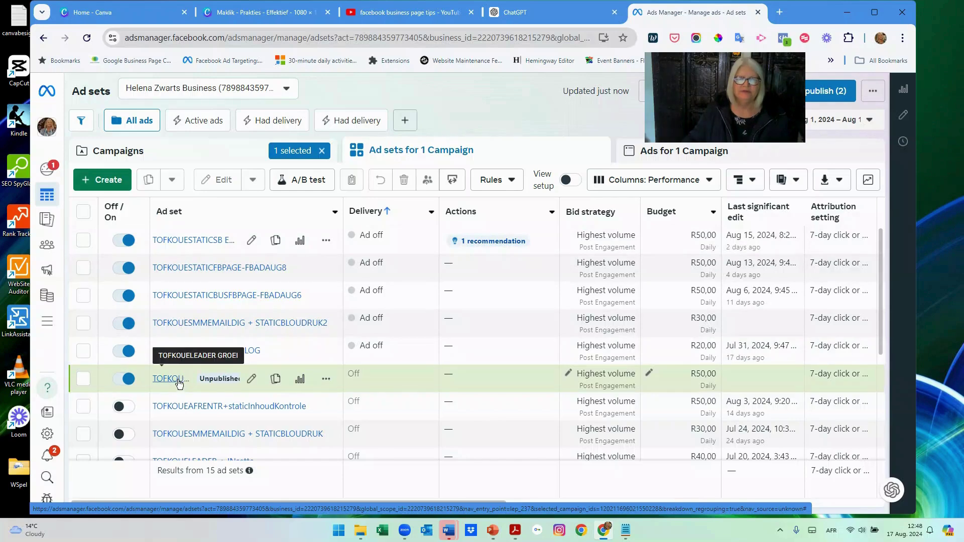
{"action": "left_click", "coordinate": [171, 379]}
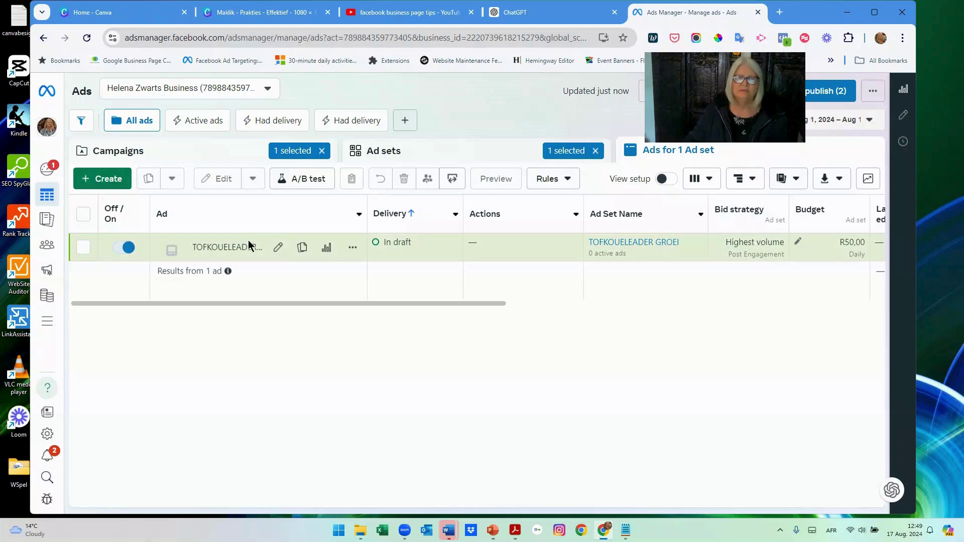
{"action": "left_click", "coordinate": [277, 248]}
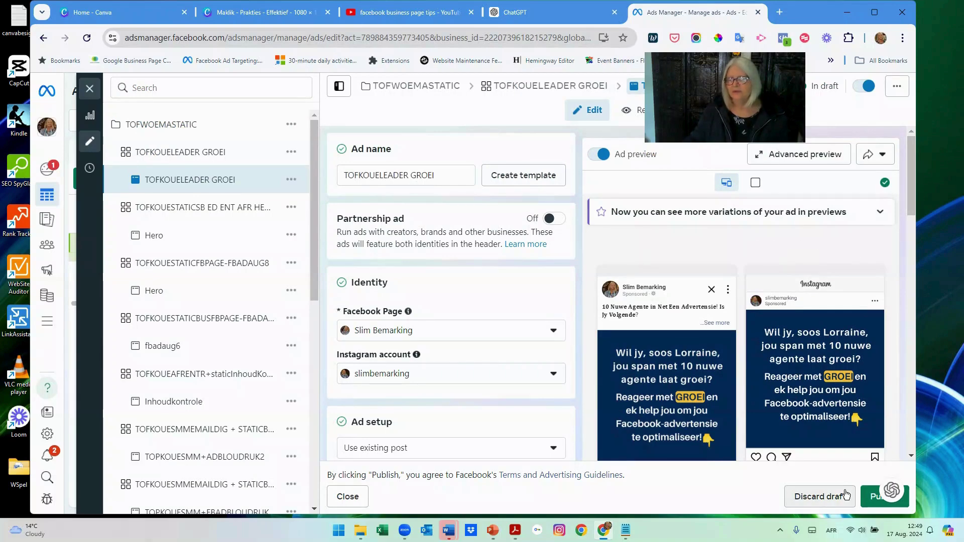
{"action": "left_click", "coordinate": [870, 499]}
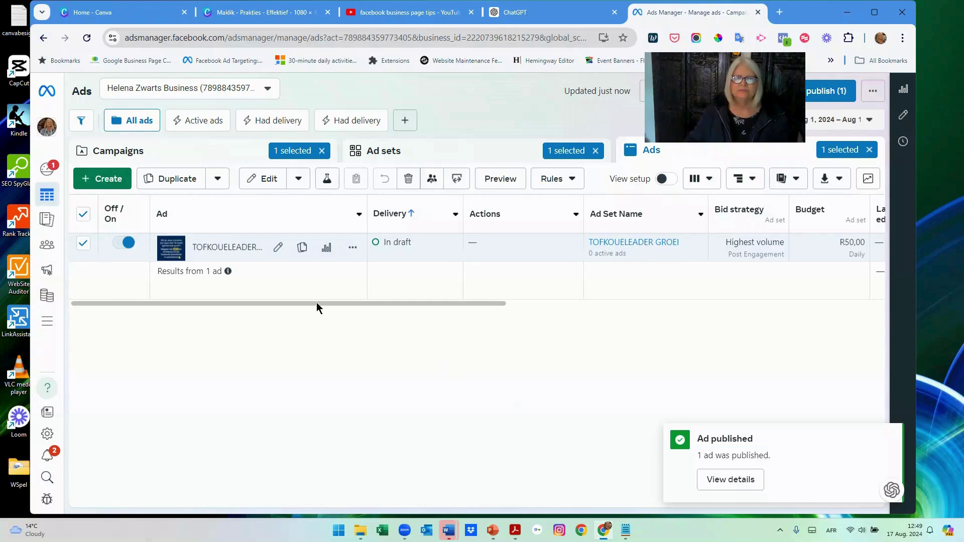
{"action": "mouse_move", "coordinate": [405, 250]}
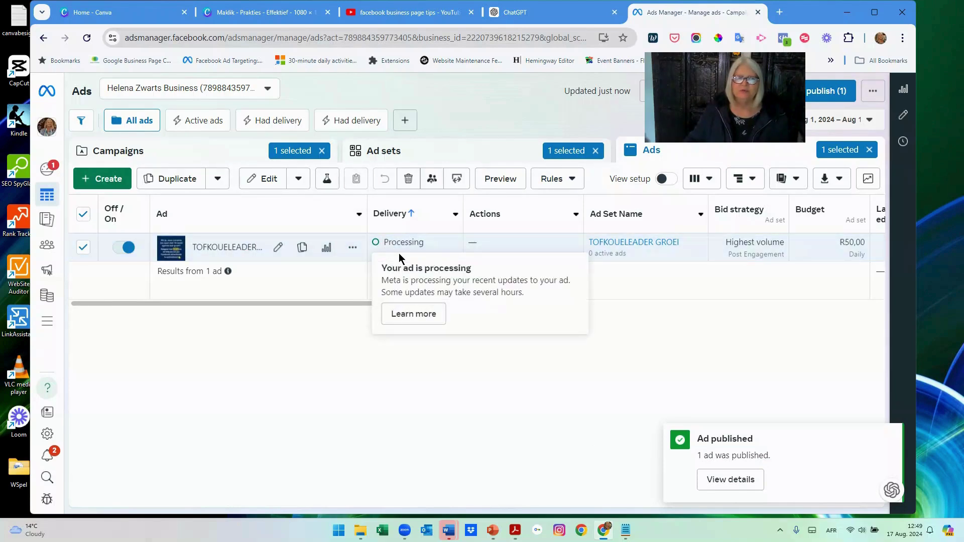
{"action": "left_click", "coordinate": [203, 211]}
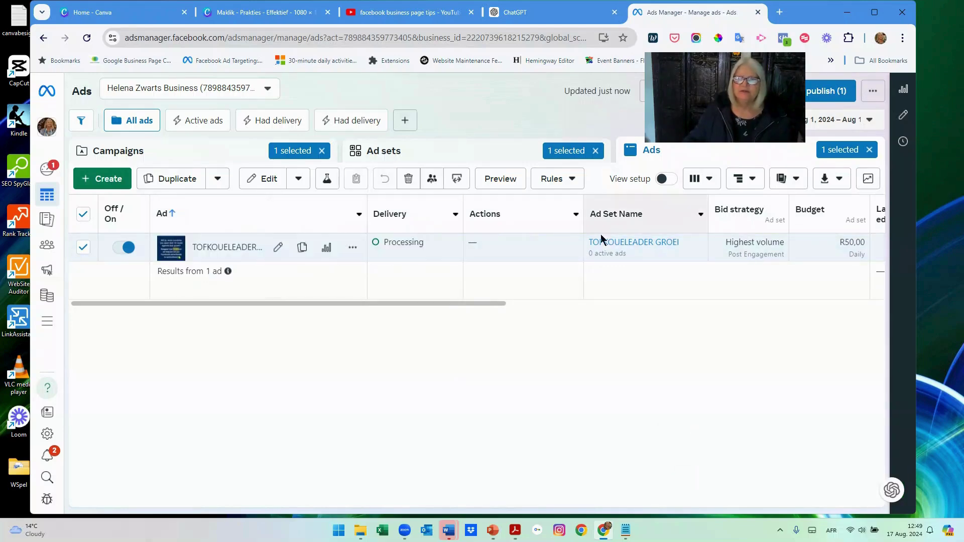
Step: Deselect the TOFKOUELEADER GROEI ad set, its ad and the TOFWOEMASTATIC campaign, and show all campaigns
{"action": "left_click", "coordinate": [596, 151]}
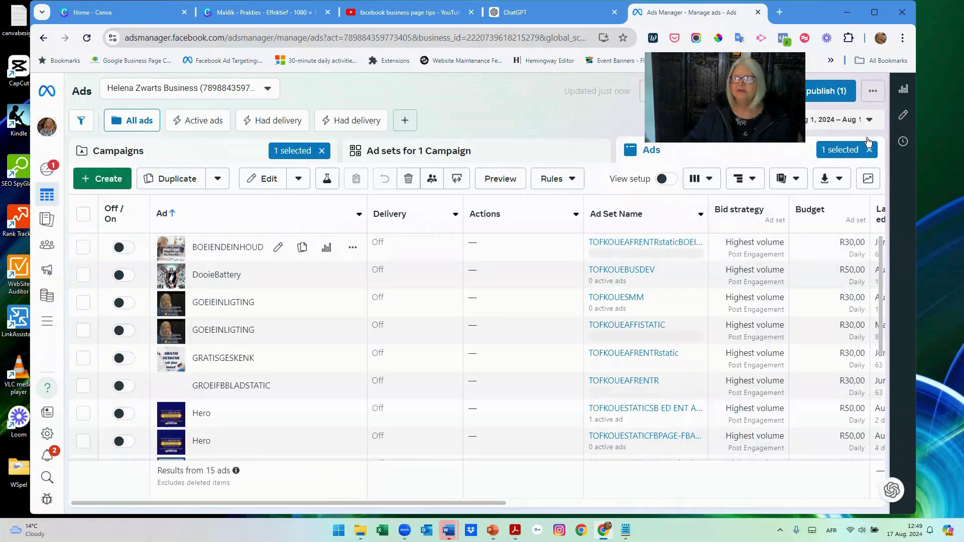
{"action": "left_click", "coordinate": [870, 151]}
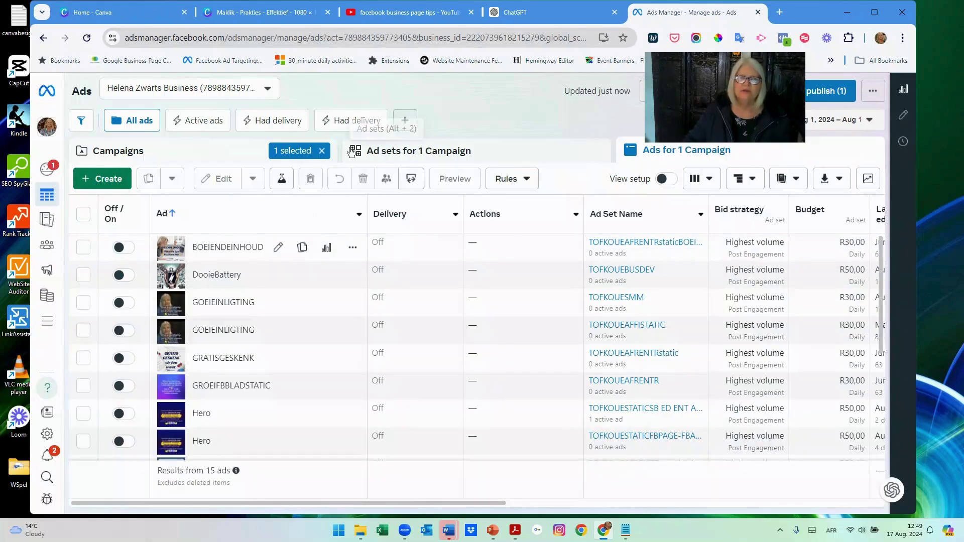
{"action": "left_click", "coordinate": [322, 151]}
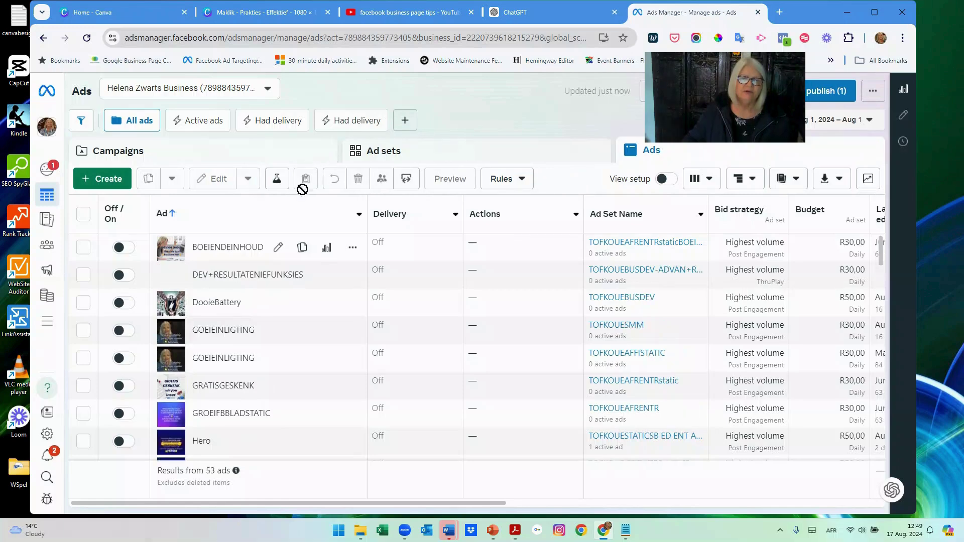
{"action": "left_click", "coordinate": [189, 157]}
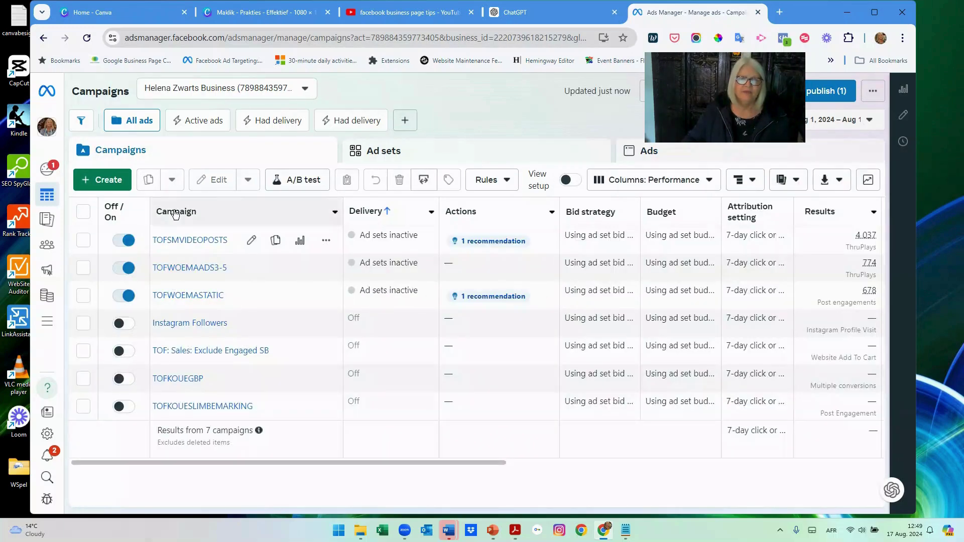
Step: Check the ad in TOFSMVIDEOPOSTS's TOFKOUESMM nr een rede ad set, and locate the TOFKOUEMARKETINGAFR MITE ad set
{"action": "left_click", "coordinate": [203, 243]}
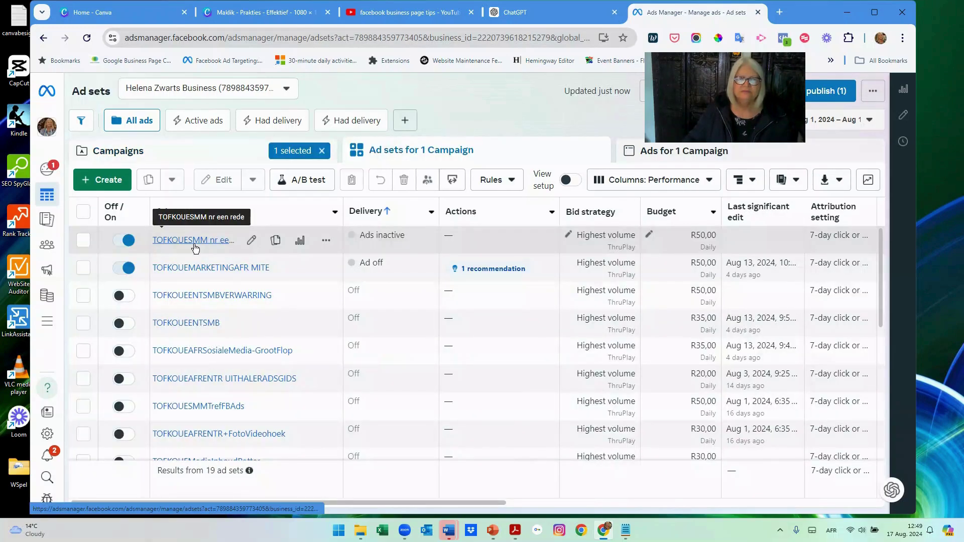
{"action": "left_click", "coordinate": [190, 242]}
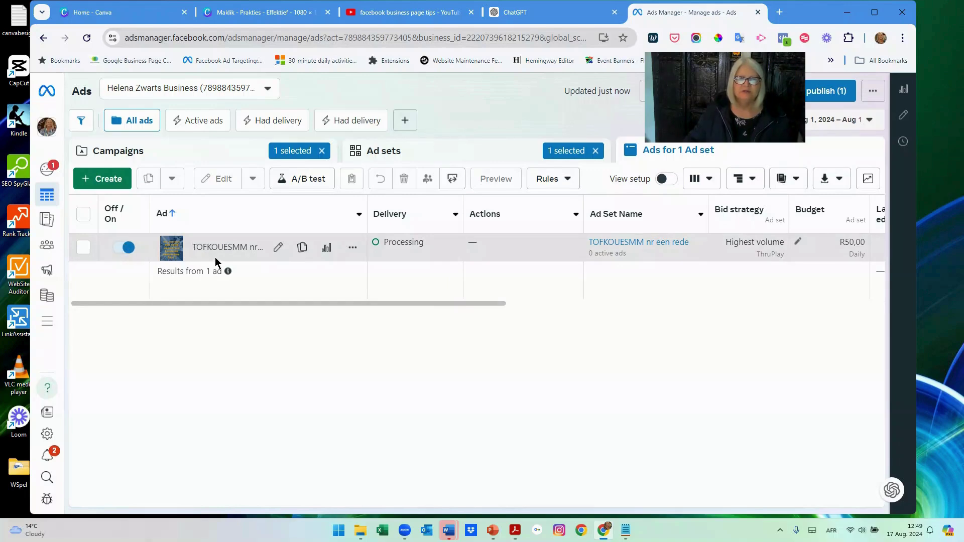
{"action": "left_click", "coordinate": [476, 154]}
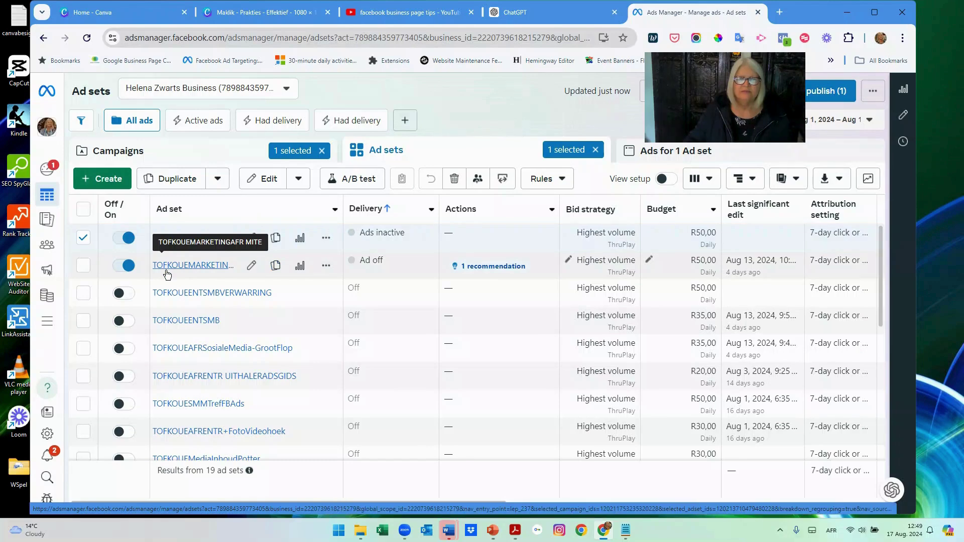
{"action": "left_click", "coordinate": [185, 269]}
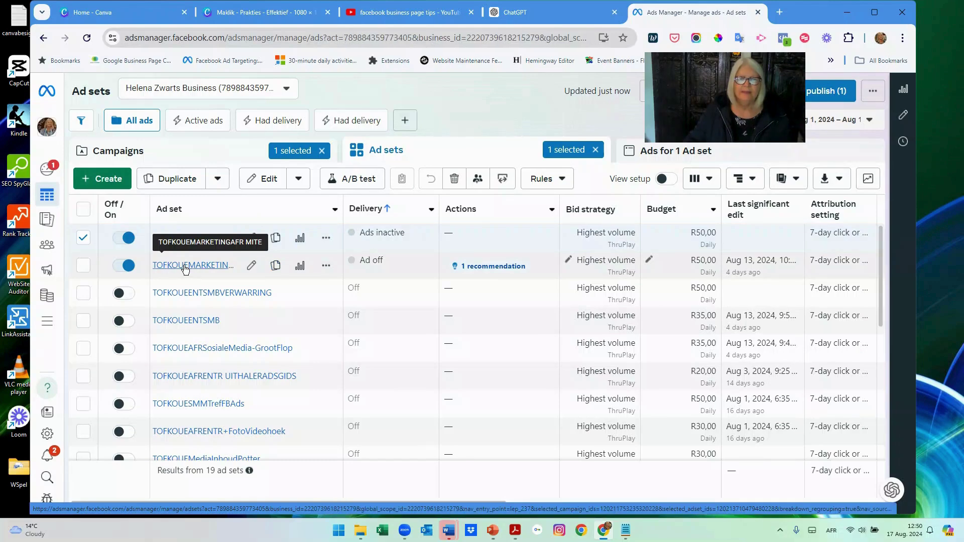